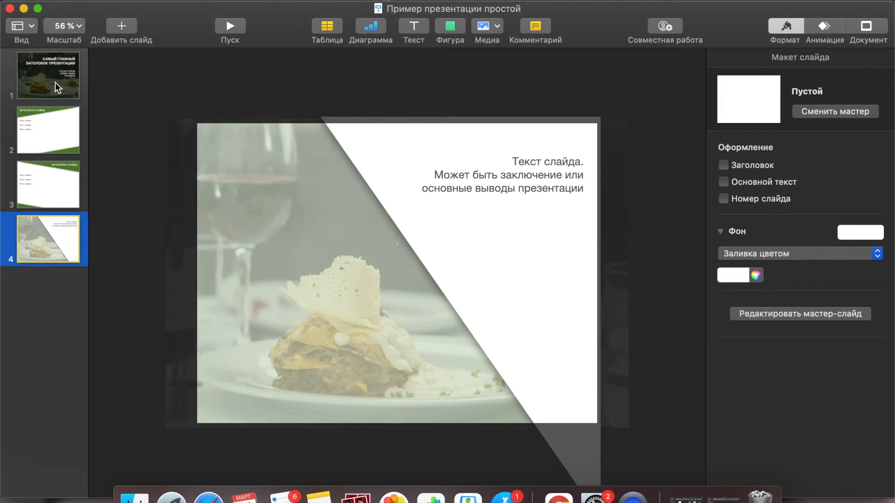
# Look through the four slides of the sample presentation, from the text slides to the closing slide and the title slide.
pyautogui.press('Down')
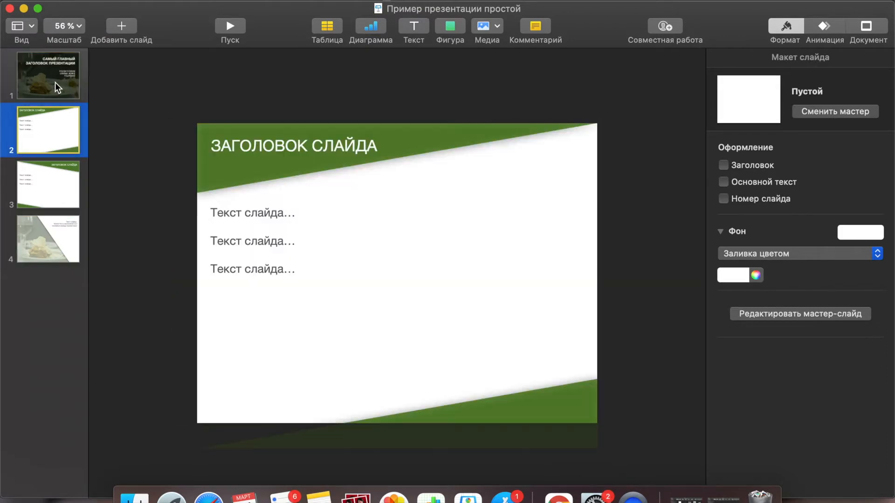
pyautogui.press('Down')
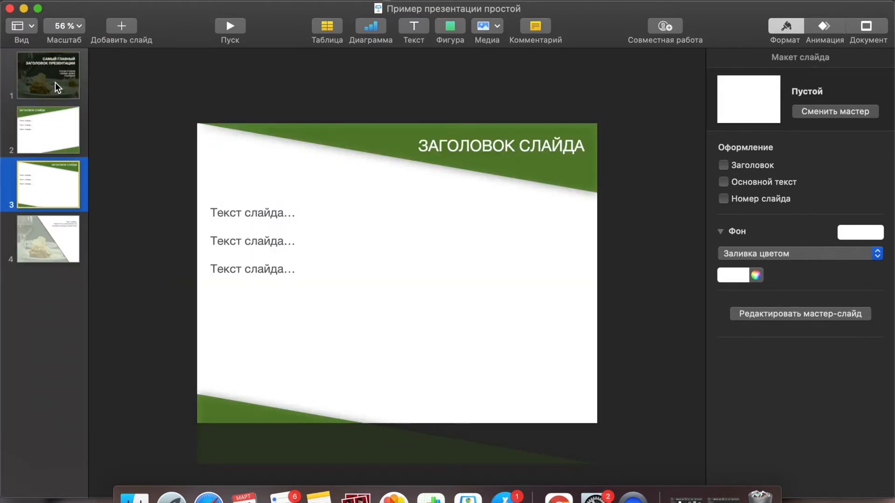
pyautogui.press('Down')
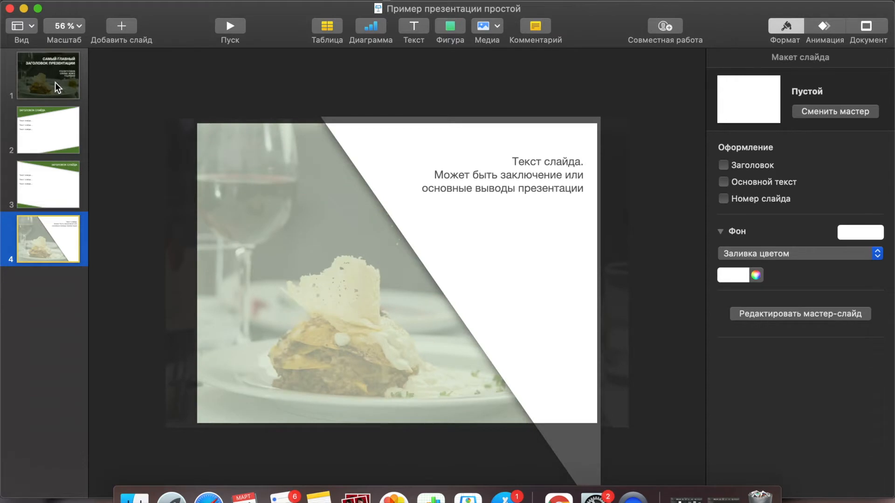
pyautogui.click(49, 87)
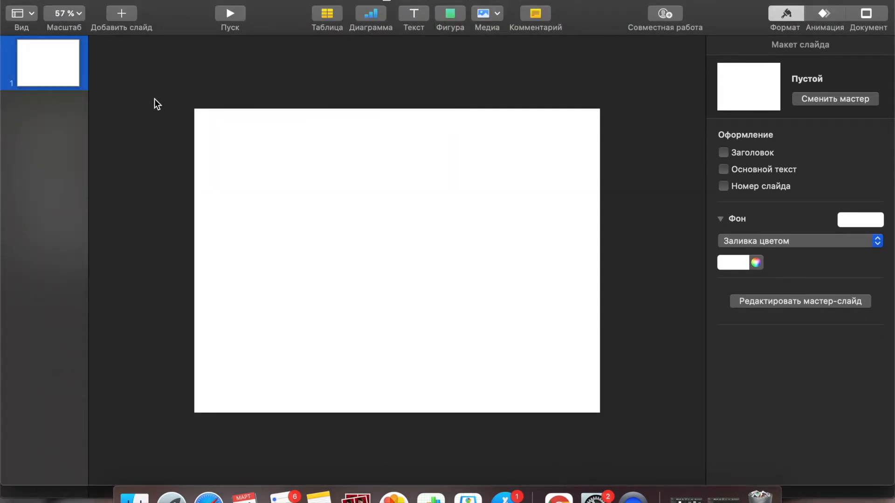
# Insert the image lasagna-5994612_1920.jpg and enlarge it proportionally to cover the whole blank slide.
pyautogui.click(196, 0)
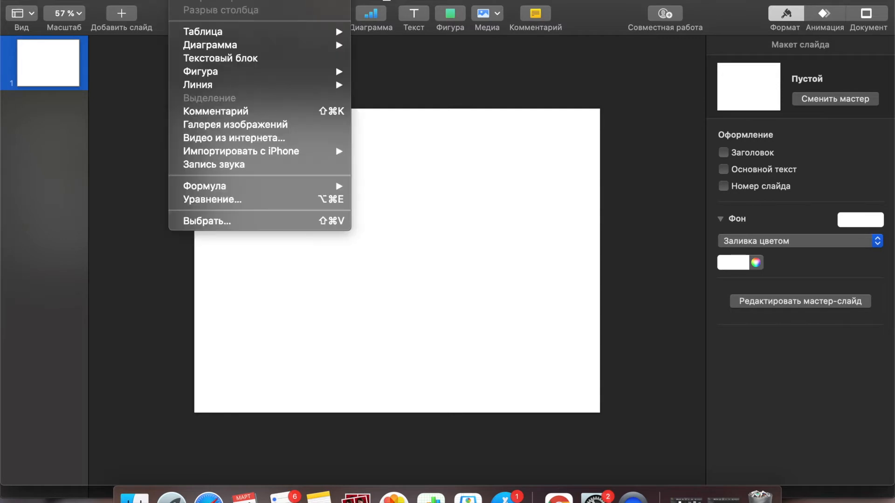
pyautogui.click(216, 222)
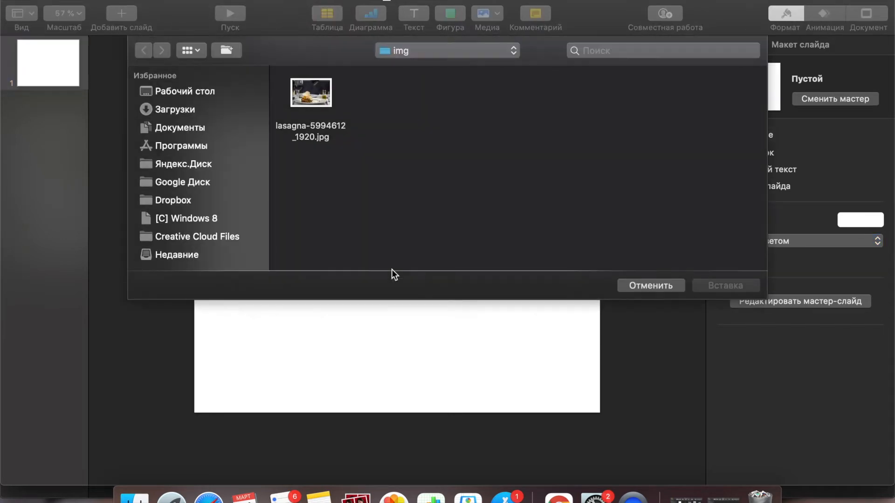
pyautogui.doubleClick(316, 85)
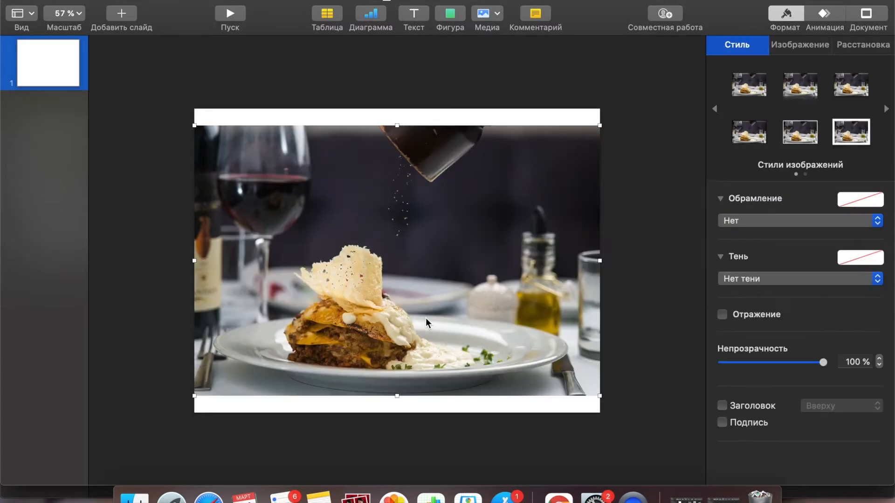
pyautogui.moveTo(195, 125); pyautogui.dragTo(169, 109)
pyautogui.moveTo(601, 397); pyautogui.dragTo(626, 418)
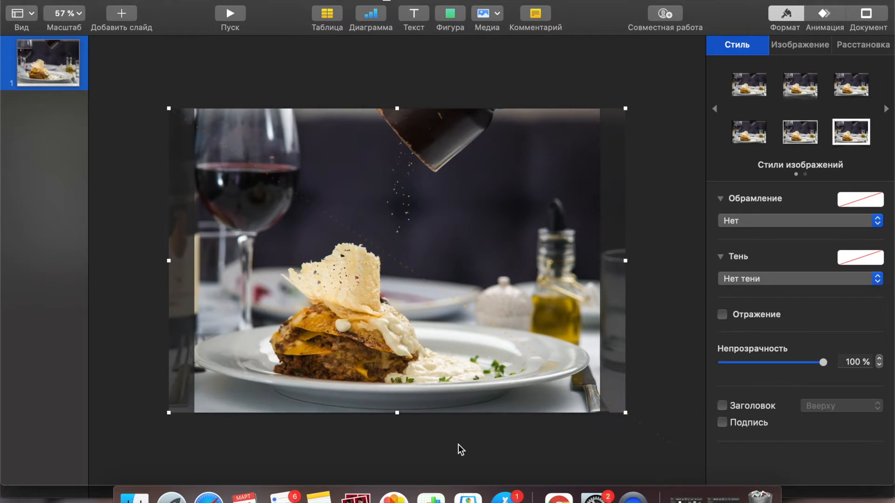
pyautogui.click(688, 286)
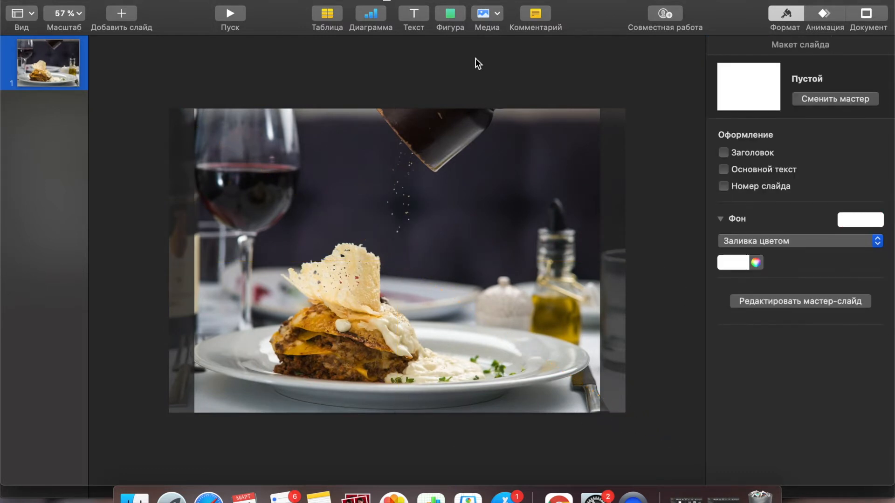
# Add a black square, stretch it over the whole photo and set its opacity to 60%.
pyautogui.click(448, 16)
pyautogui.click(453, 124)
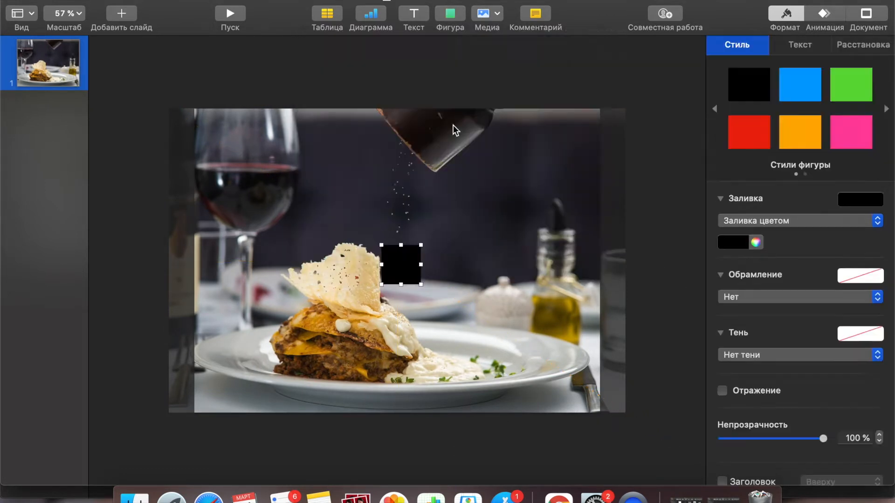
pyautogui.moveTo(380, 245); pyautogui.dragTo(154, 107)
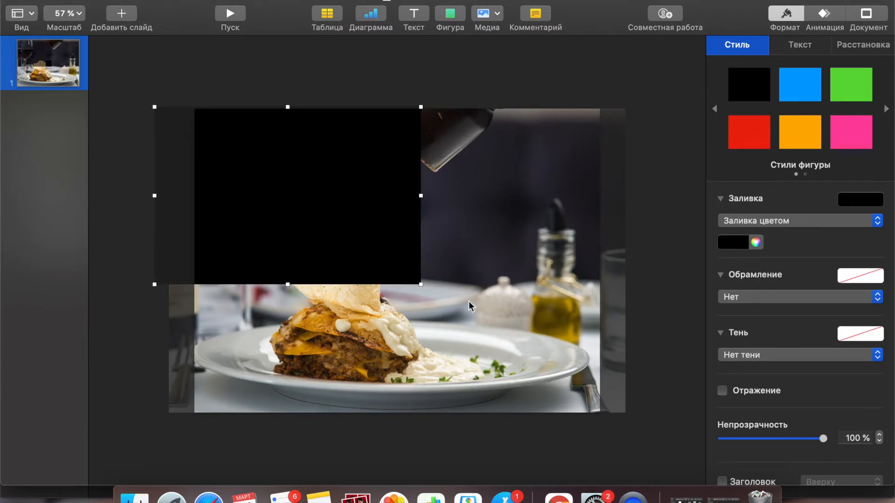
pyautogui.moveTo(421, 283); pyautogui.dragTo(615, 412)
pyautogui.moveTo(423, 360); pyautogui.dragTo(430, 362)
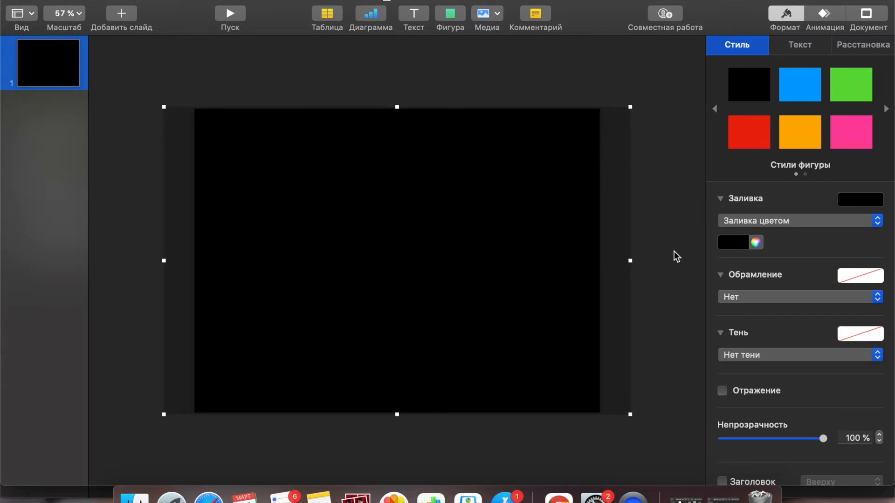
pyautogui.moveTo(823, 438); pyautogui.dragTo(785, 443)
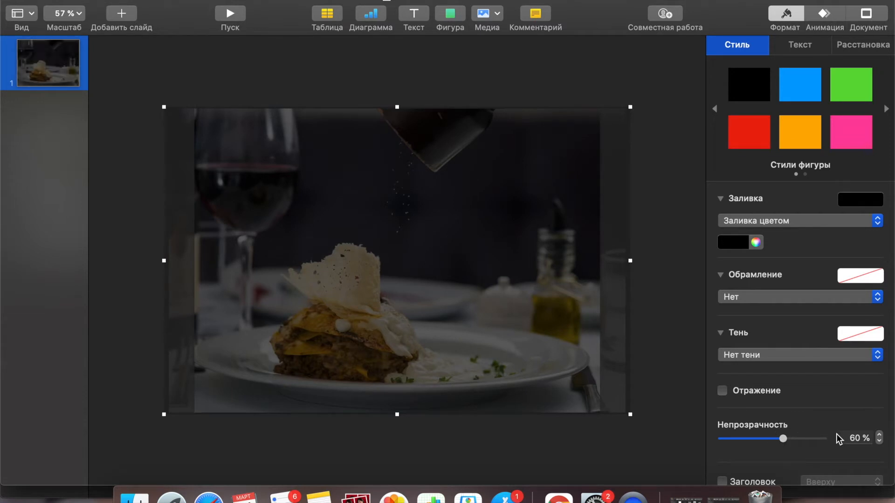
pyautogui.click(675, 201)
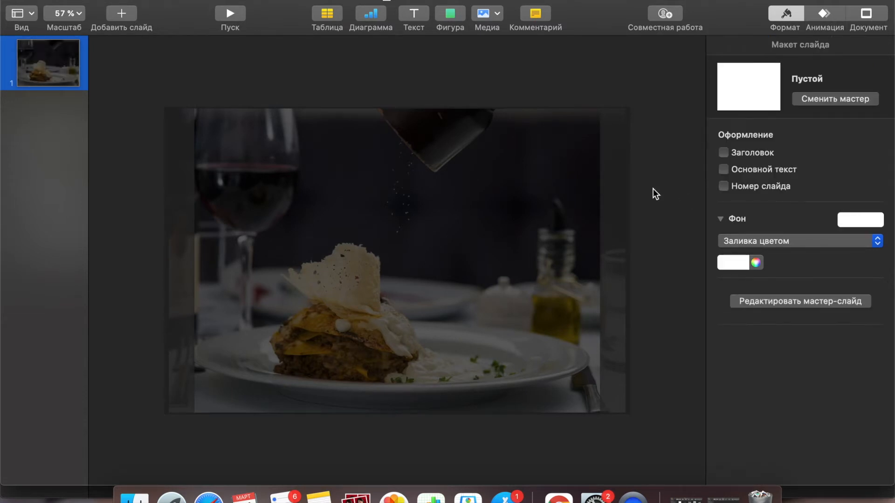
# Add a text box in the upper-right area of the slide and set its font size to 60 pt.
pyautogui.click(413, 13)
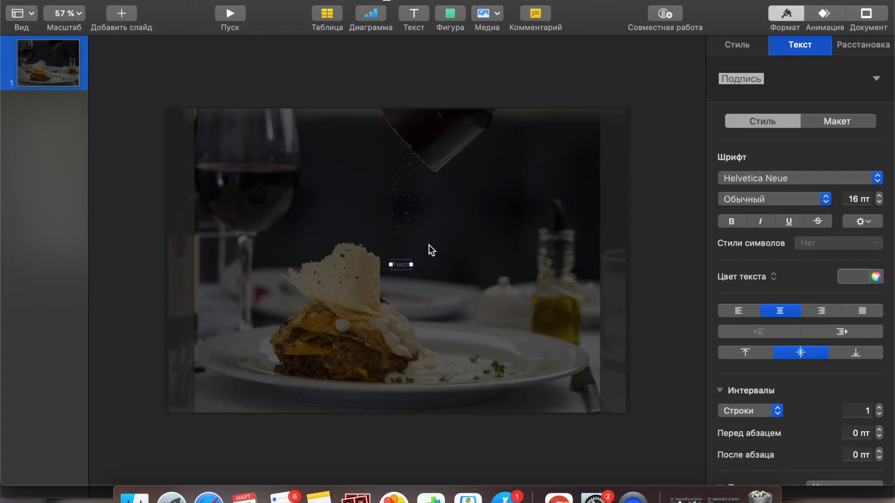
pyautogui.moveTo(401, 266); pyautogui.dragTo(539, 157)
pyautogui.click(855, 198)
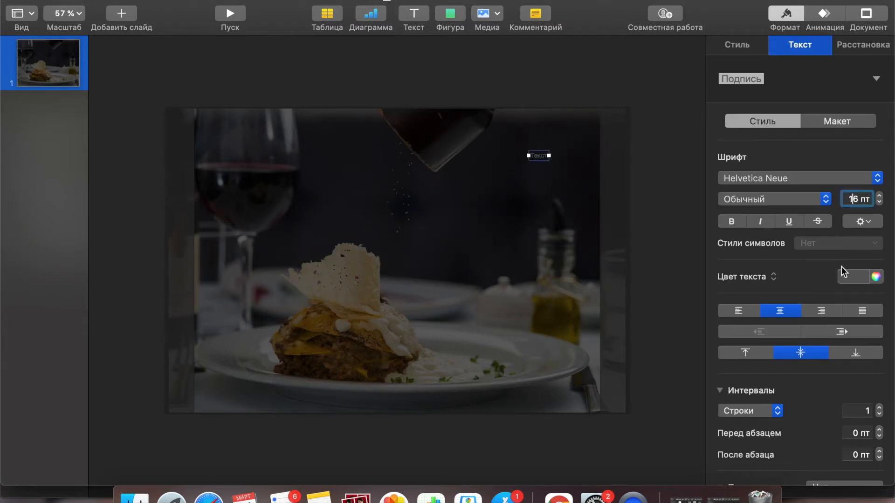
pyautogui.press('BackSpace')
pyautogui.press('BackSpace')
pyautogui.write('60')
pyautogui.press('Return')
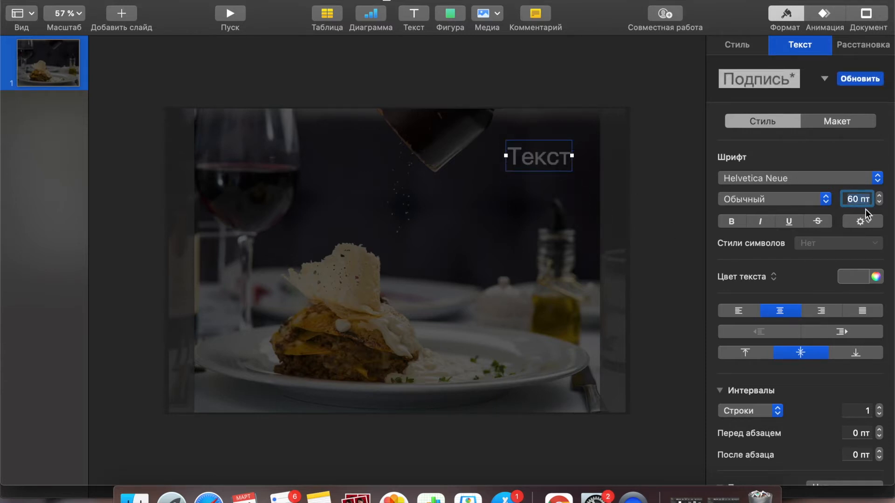
# Reduce the text box's font size to 55 pt and colour its text white.
pyautogui.click(878, 202)
pyautogui.click(879, 202)
pyautogui.click(879, 202)
pyautogui.click(879, 203)
pyautogui.click(879, 202)
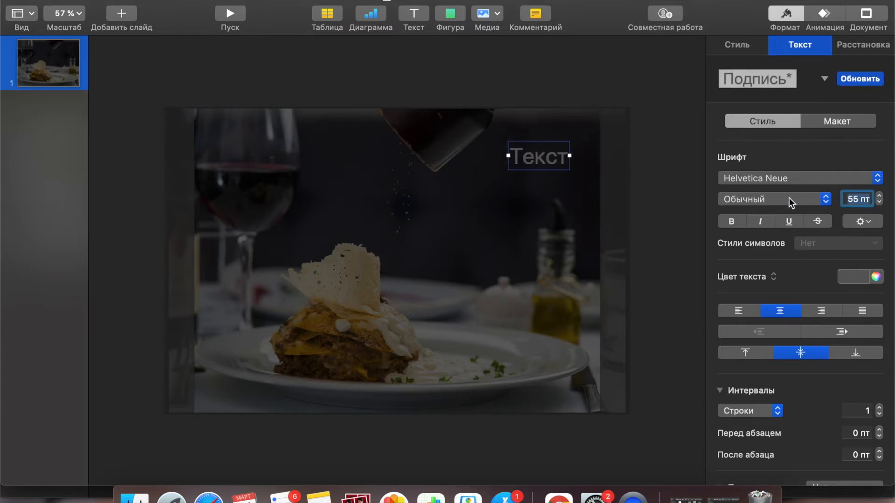
pyautogui.click(851, 276)
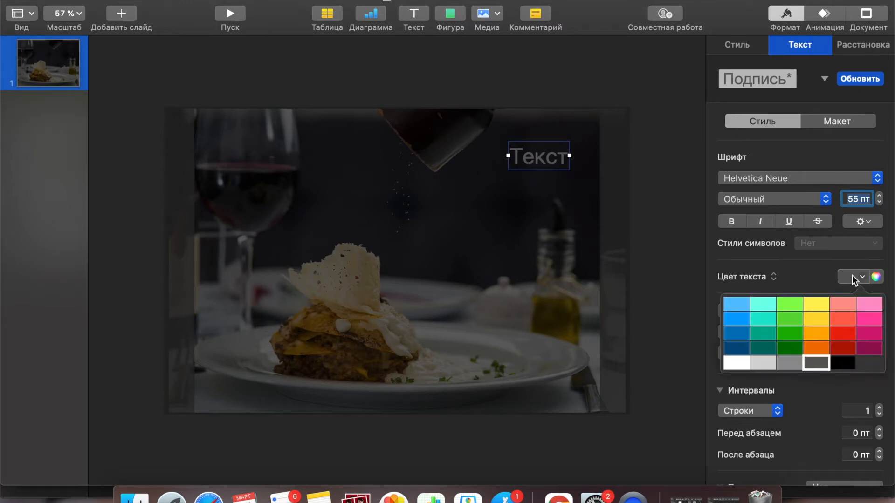
pyautogui.click(738, 363)
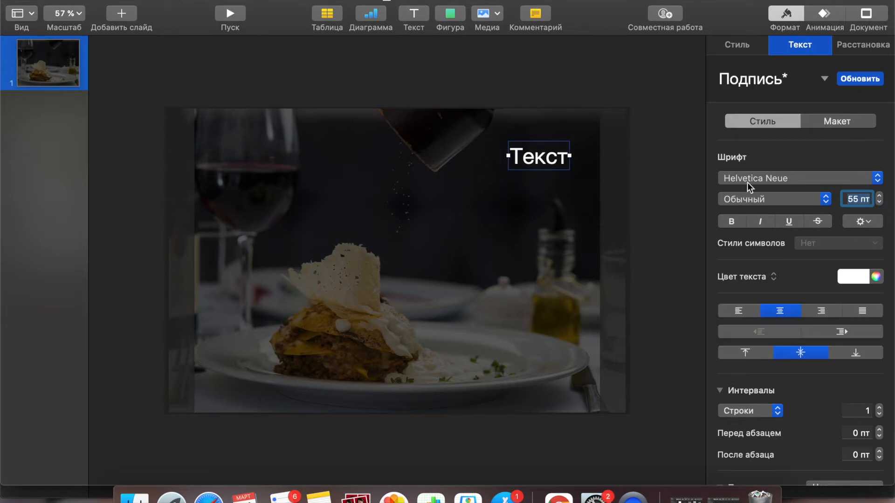
# Replace the placeholder text with the two-line title "САМЫЙ ГЛАВНЫЙ / ЗАГОЛОВОК ПРЕЗЕНТАЦИИ".
pyautogui.doubleClick(541, 163)
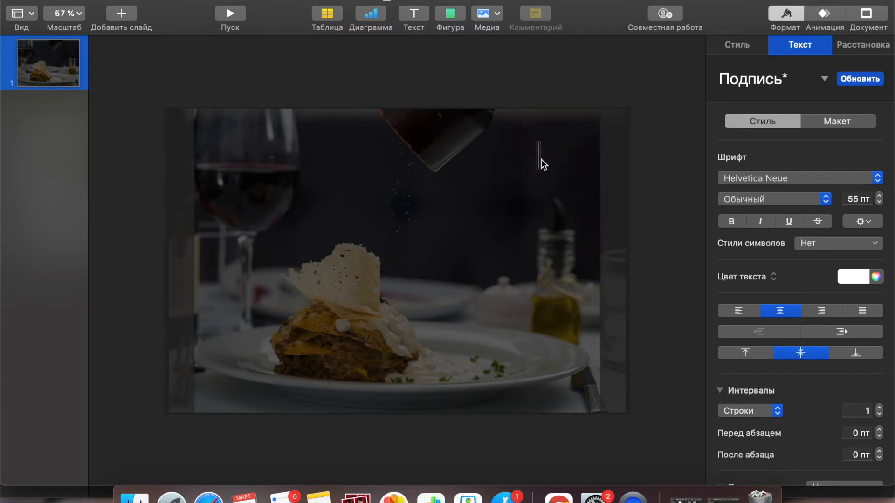
pyautogui.write('САМЫЙ ГЛАВНЫЙ')
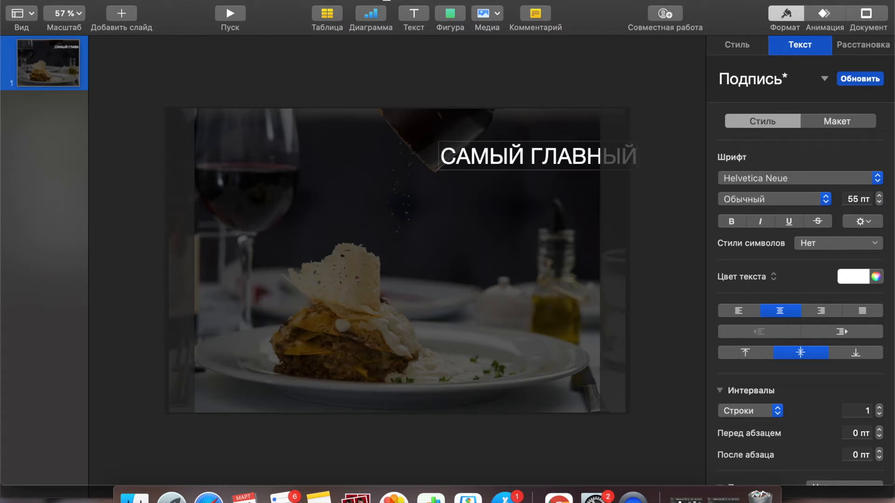
pyautogui.press('Return')
pyautogui.write('ЗАГ')
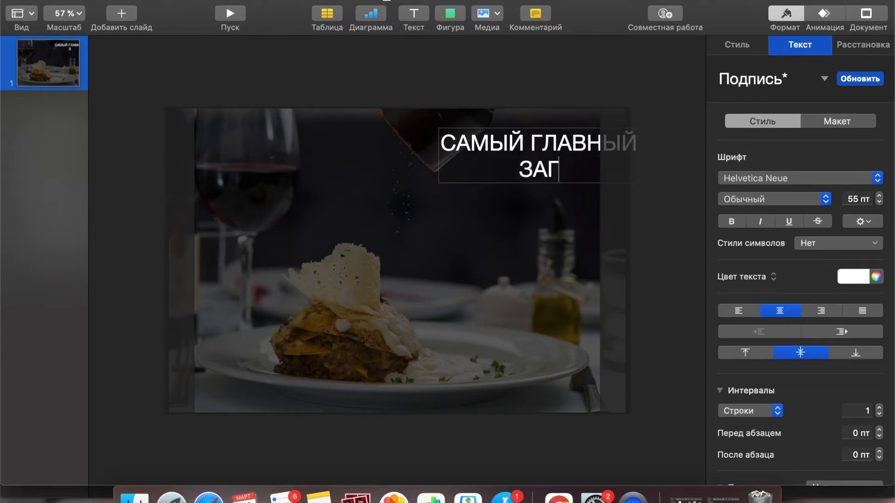
pyautogui.write('ОЛОВОК ПР')
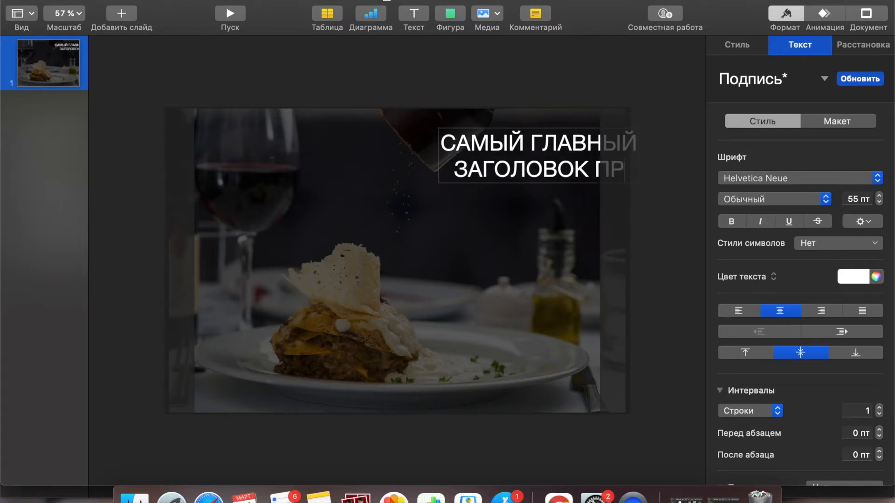
pyautogui.write('ЕЗЕНТАЦИИ')
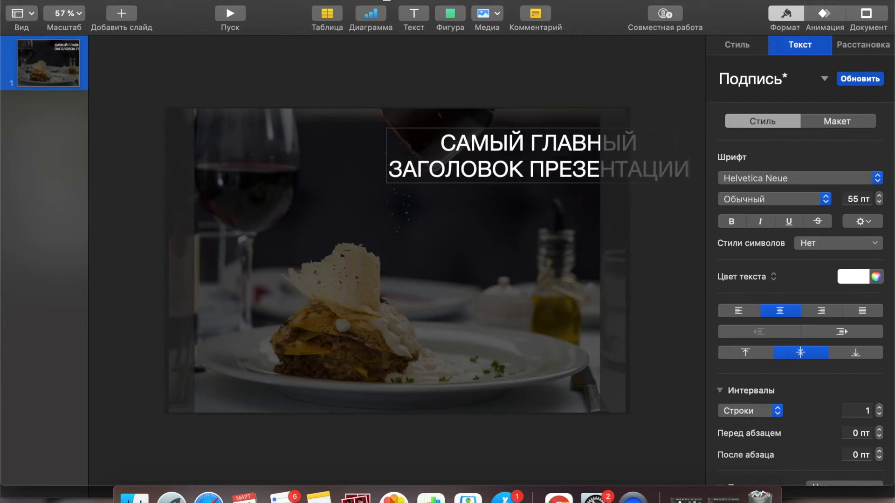
pyautogui.click(684, 261)
# Right-align the title text and move it fully inside the slide, near the upper-right corner.
pyautogui.click(463, 156)
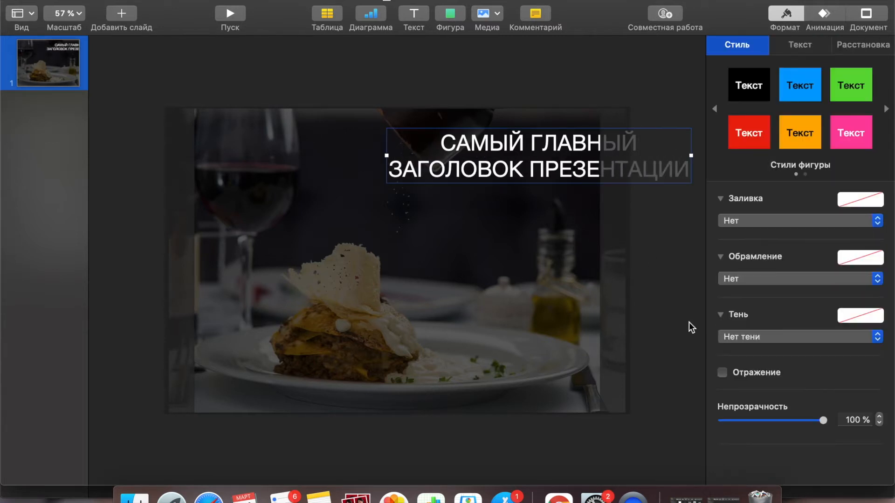
pyautogui.click(793, 41)
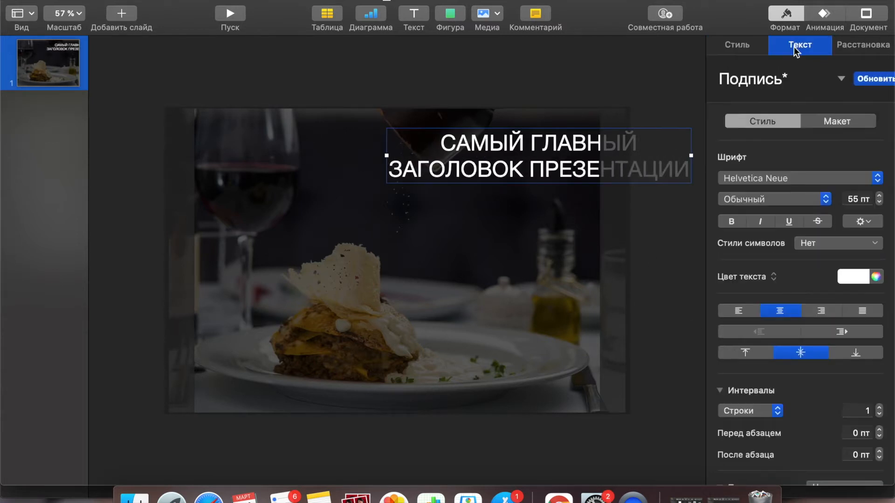
pyautogui.click(824, 314)
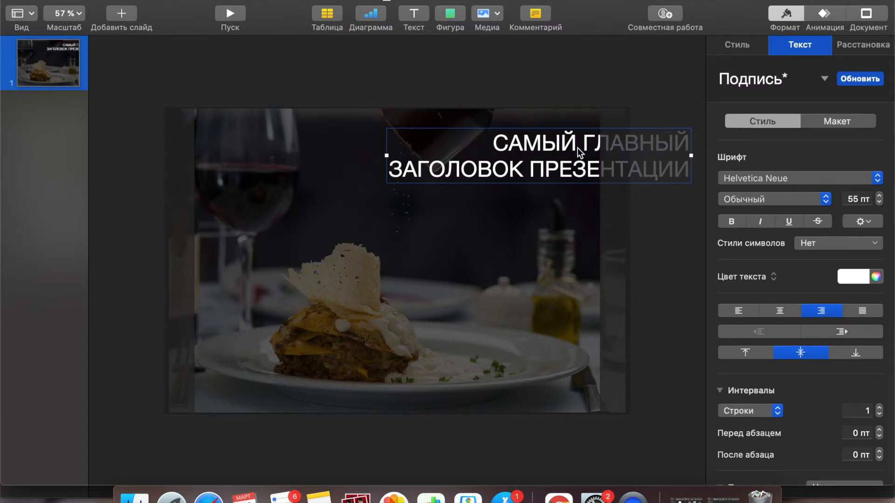
pyautogui.moveTo(564, 178); pyautogui.dragTo(451, 182)
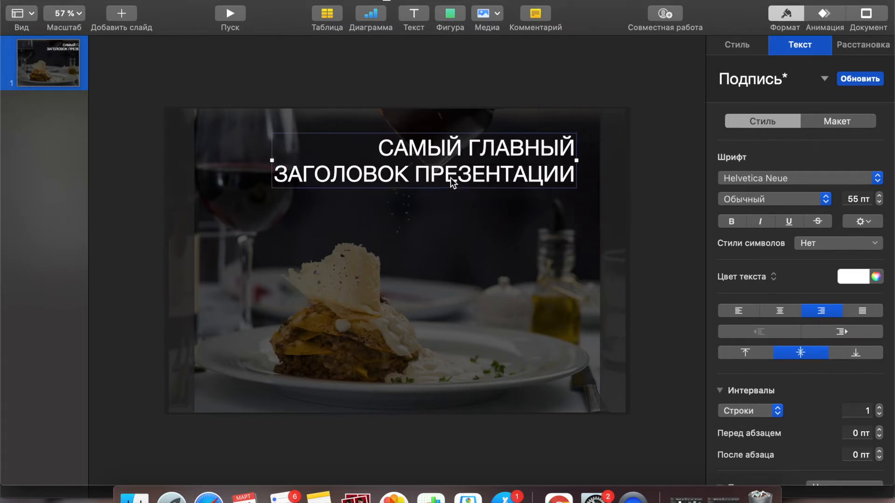
pyautogui.click(663, 277)
# Place a copy of the title directly below it and make the original title bold.
pyautogui.moveTo(475, 162); pyautogui.dragTo(483, 253)
pyautogui.click(525, 171)
pyautogui.click(728, 224)
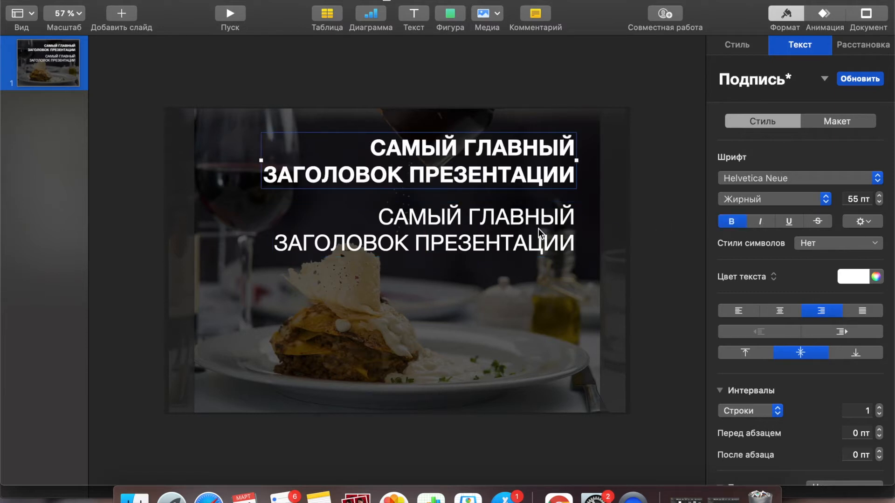
# Reduce the font size of the title copy below to 32 pt.
pyautogui.press('Tab')
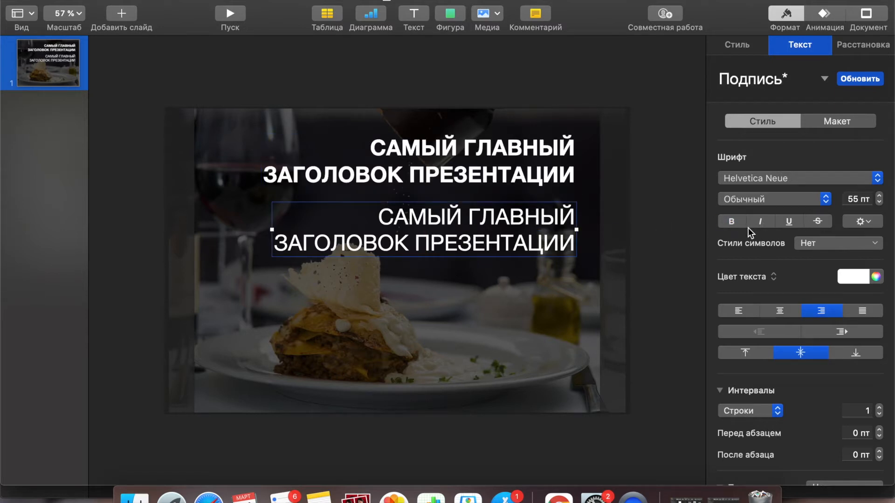
pyautogui.click(878, 203)
pyautogui.click(879, 203)
pyautogui.click(878, 203)
pyautogui.click(879, 203)
pyautogui.moveTo(879, 203); pyautogui.dragTo(879, 205)
pyautogui.click(879, 204)
pyautogui.click(879, 204)
pyautogui.click(879, 204)
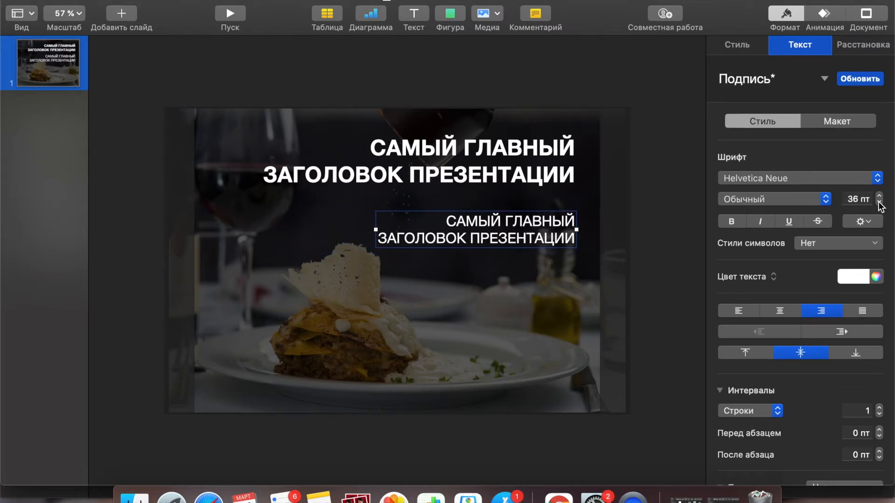
pyautogui.click(879, 203)
pyautogui.click(879, 204)
pyautogui.click(879, 203)
pyautogui.click(878, 204)
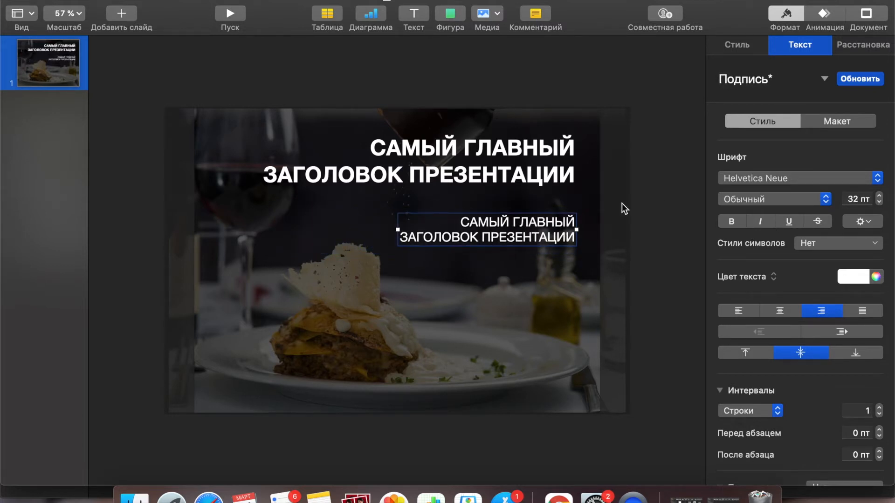
# Replace the title copy's text with the two lines "ПОДЗАГОЛОВОК ПРЕЗЕНТАЦИИ." and "МОЖЕТ БЫТЬ ДЛИННЕЕ ТЕКСТ".
pyautogui.tripleClick(522, 228)
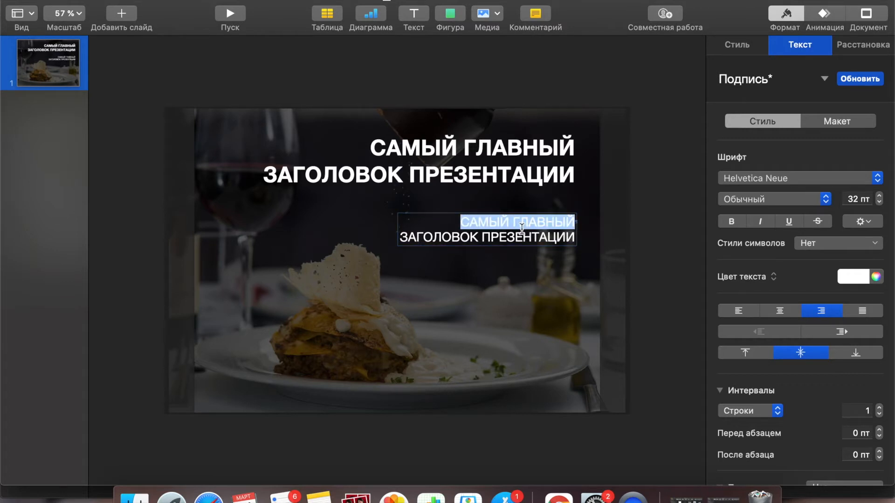
pyautogui.click(522, 237)
pyautogui.moveTo(575, 238); pyautogui.dragTo(460, 222)
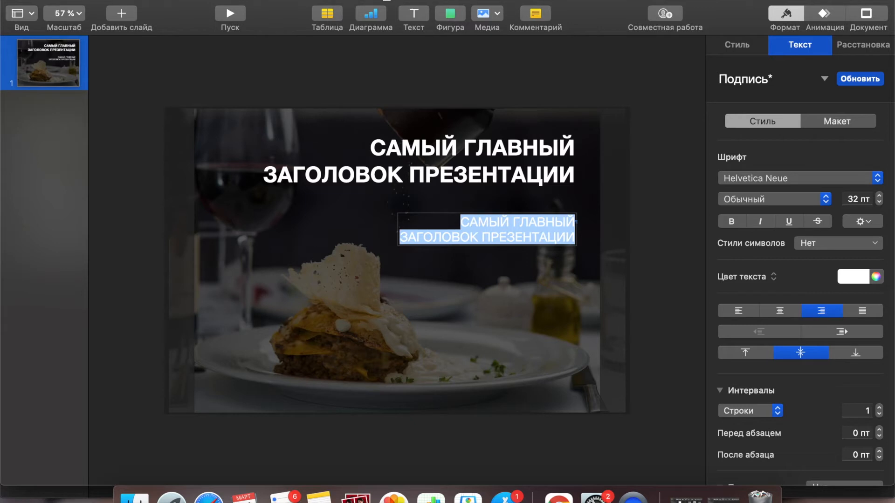
pyautogui.write('ПОДЗ')
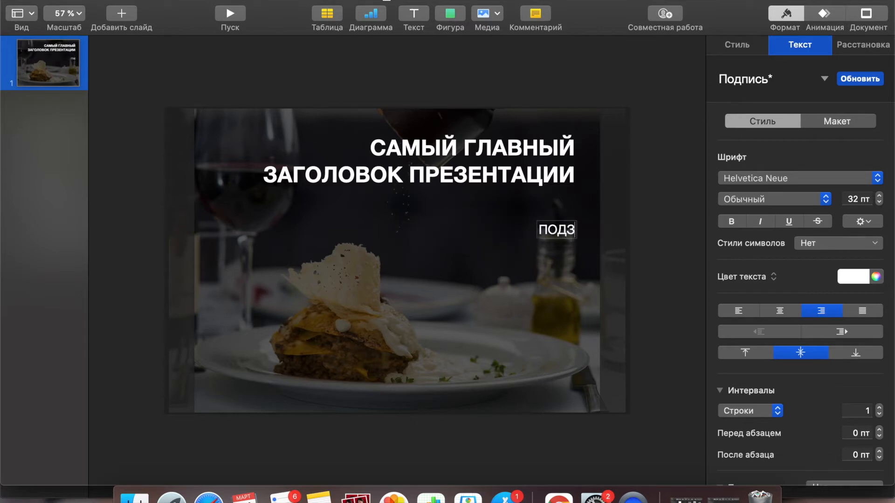
pyautogui.write('АГОЛОВОК')
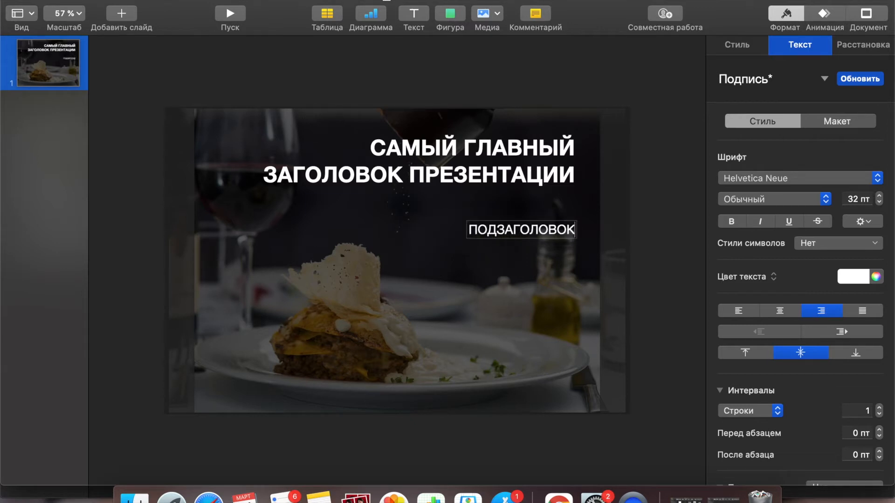
pyautogui.write(' ПРЕЗЕНТА')
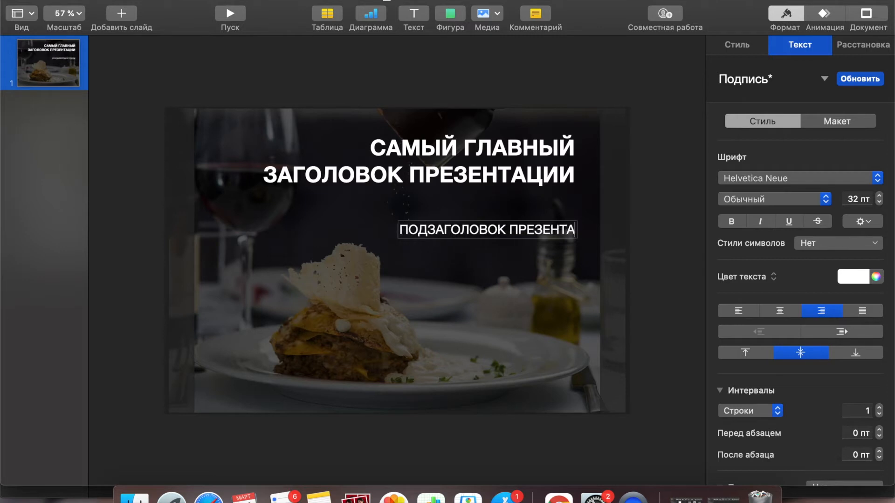
pyautogui.write('ЦИИ.')
pyautogui.press('Return')
pyautogui.write('М')
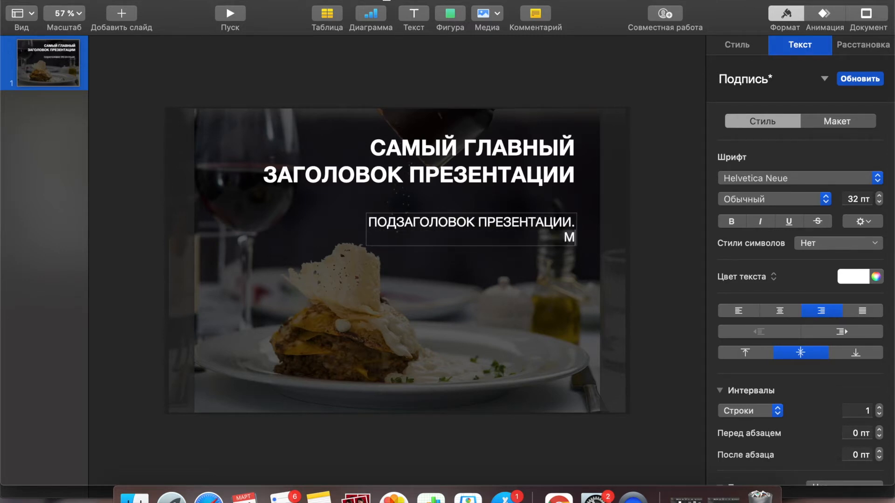
pyautogui.write('ОЖЕТ Б')
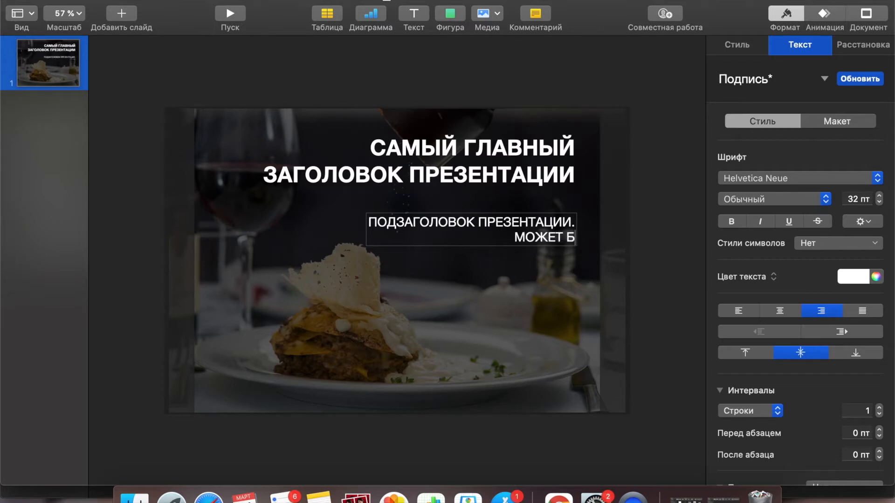
pyautogui.write('ЫТЬ ДЛИ')
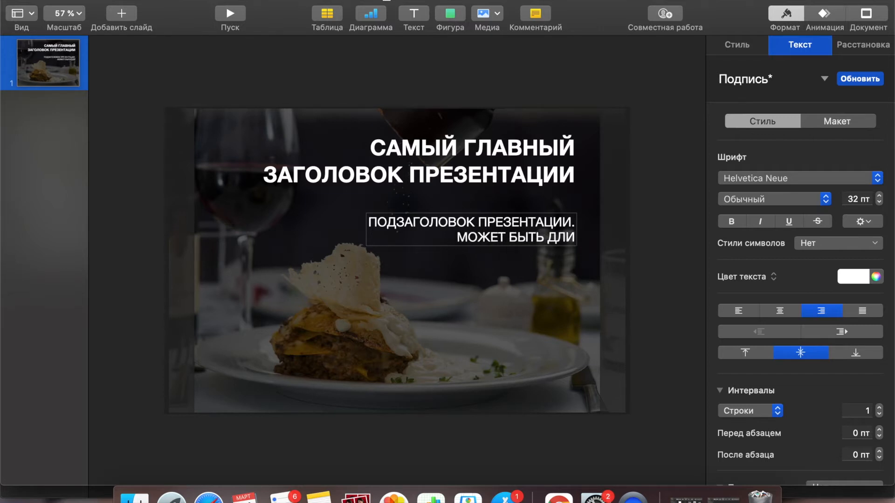
pyautogui.write('НН')
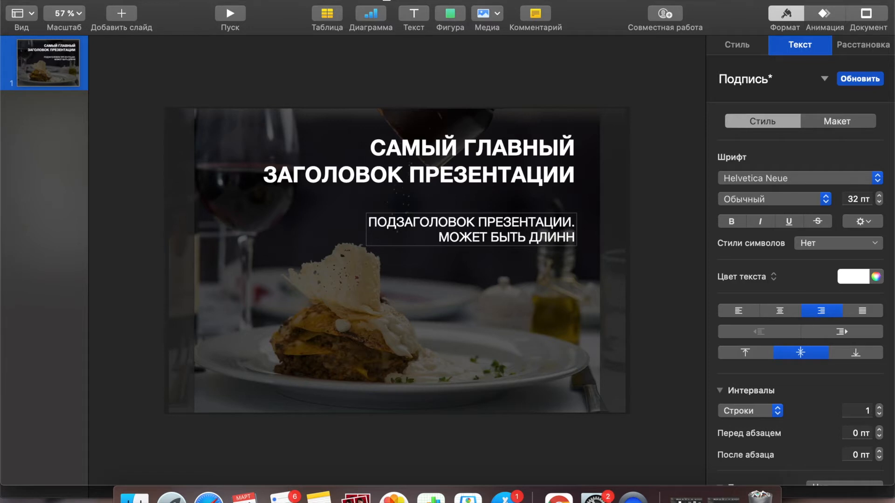
pyautogui.write('ЕЕ ТЕКСТ')
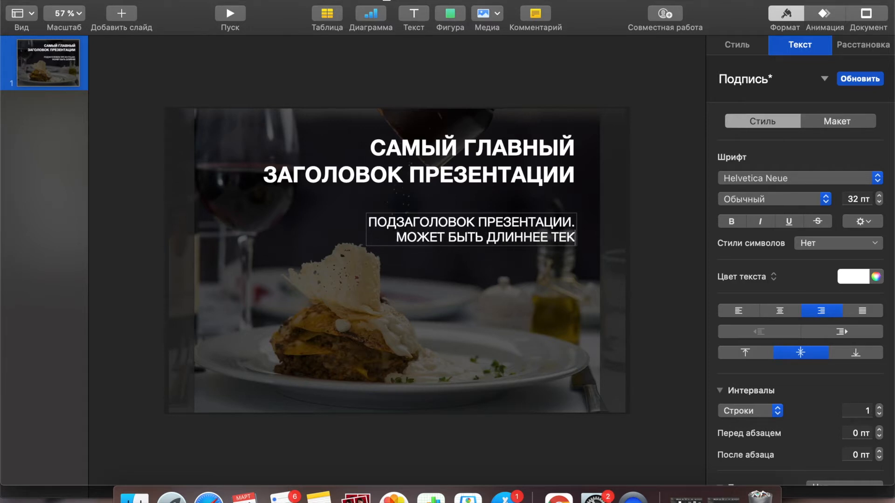
pyautogui.click(681, 266)
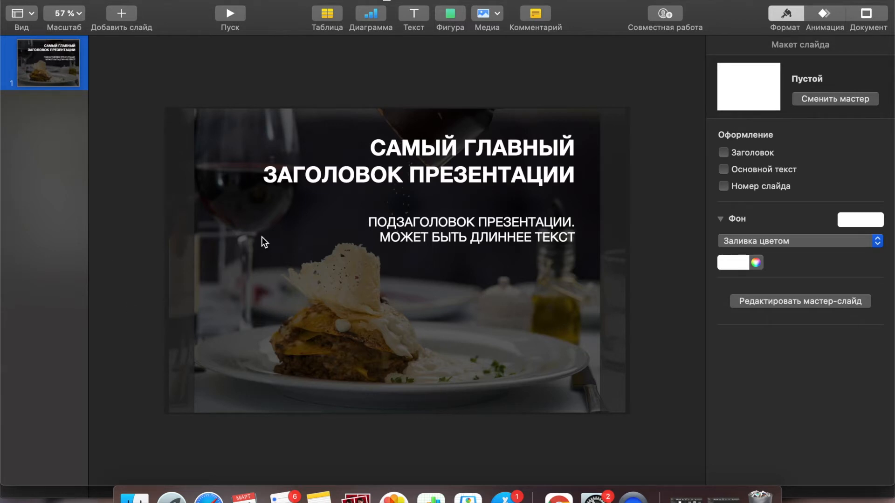
# Add a second slide with the blank layout (Пустой) and insert a right triangle shape on it.
pyautogui.click(117, 18)
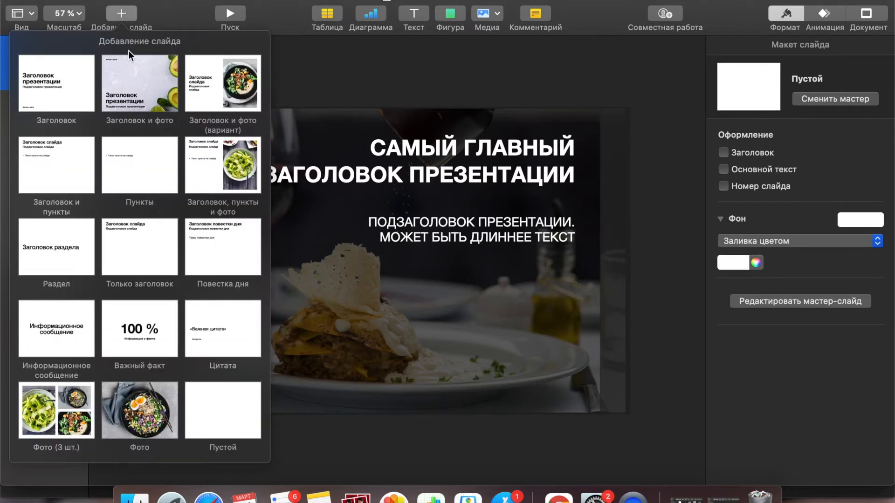
pyautogui.click(214, 412)
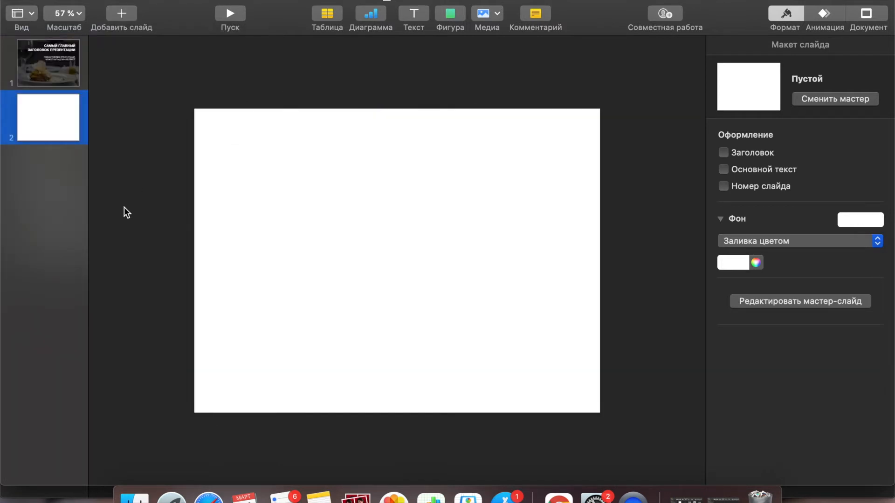
pyautogui.click(449, 16)
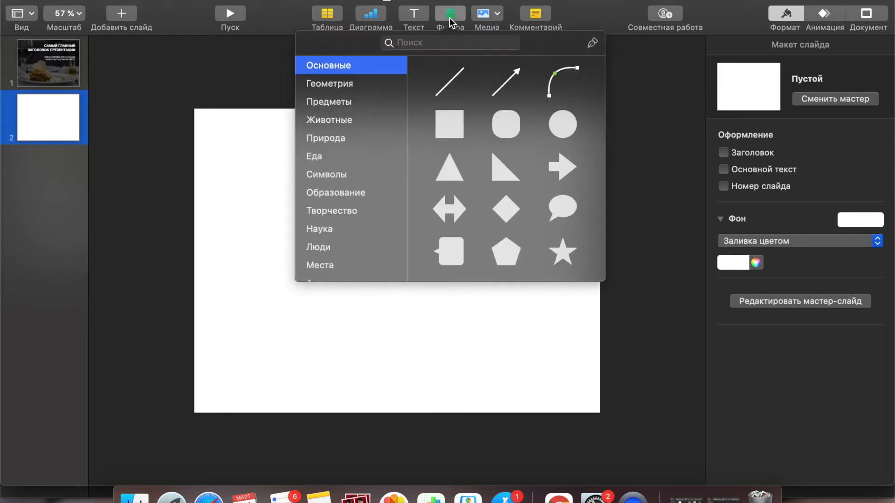
pyautogui.click(504, 176)
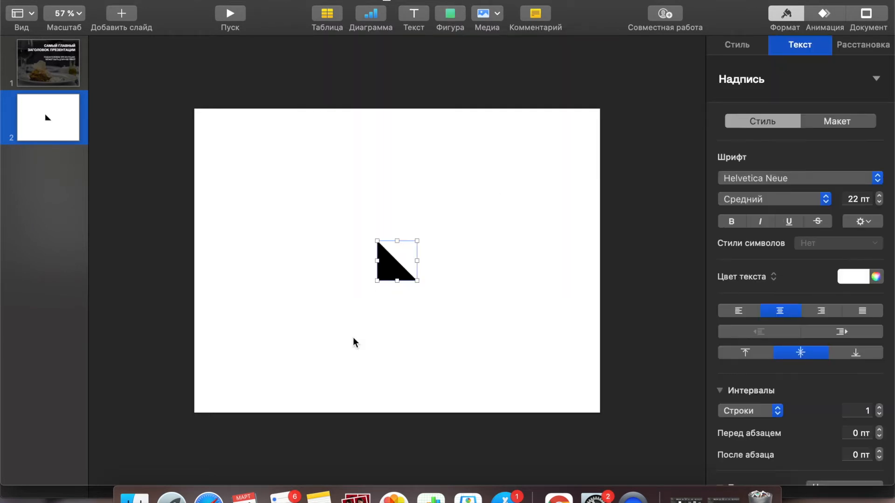
# Flip the triangle vertically and stretch it along the slide's upper edge to about 1028 × 165 pt, with its right angle in the upper-left corner.
pyautogui.click(860, 50)
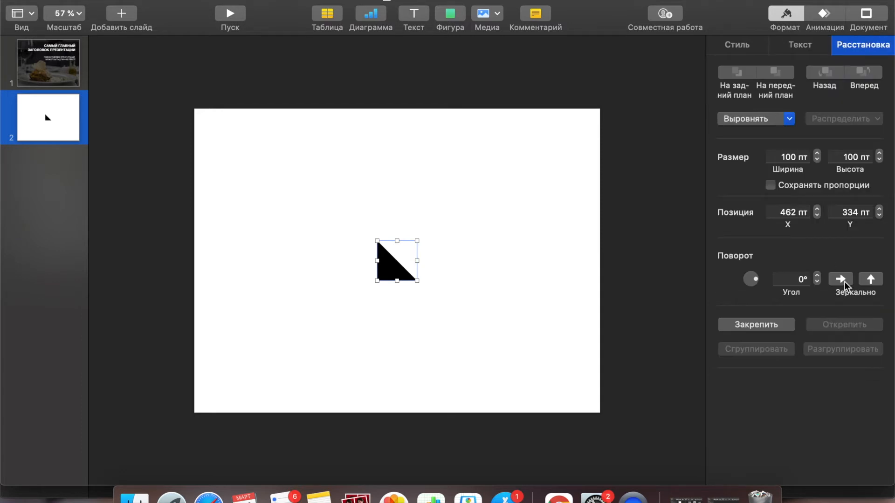
pyautogui.click(870, 279)
pyautogui.moveTo(393, 260); pyautogui.dragTo(599, 124)
pyautogui.moveTo(396, 146); pyautogui.dragTo(395, 174)
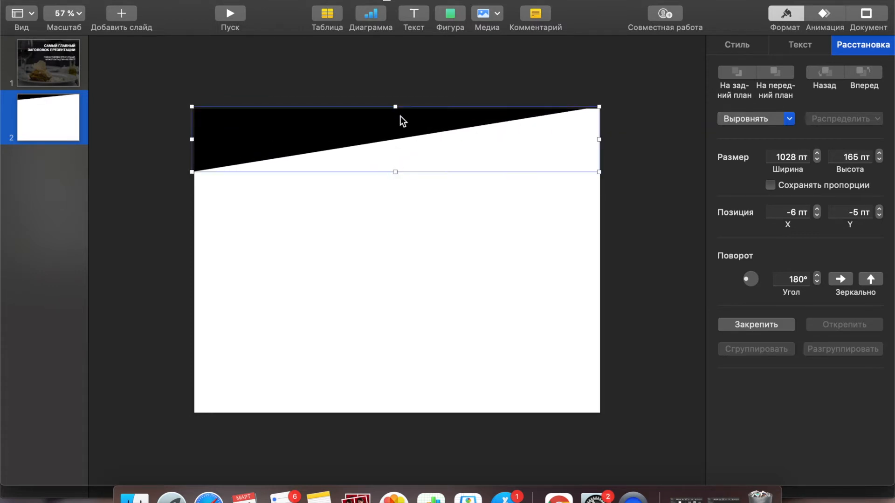
# Fill the triangle with the web-safe green 336600.
pyautogui.click(748, 43)
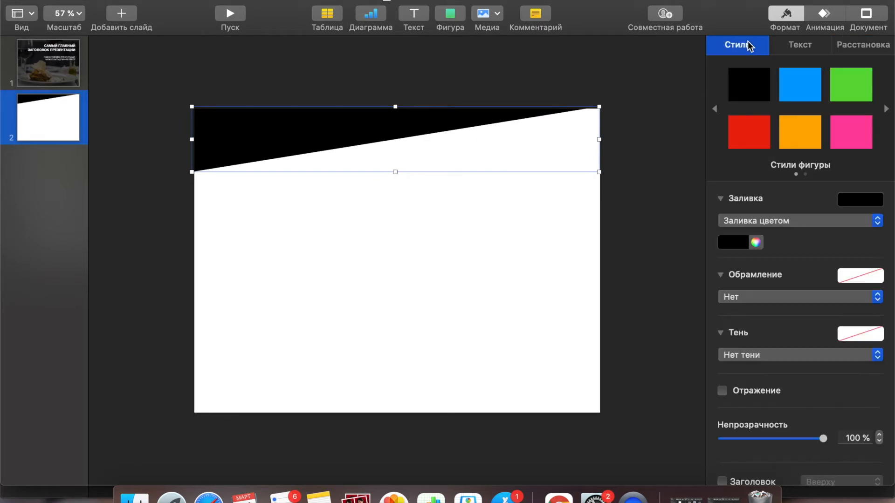
pyautogui.click(755, 242)
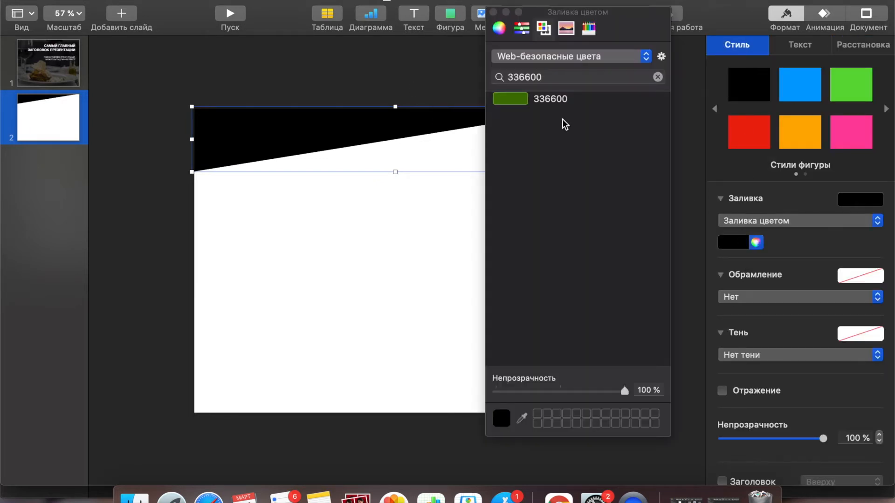
pyautogui.click(571, 77)
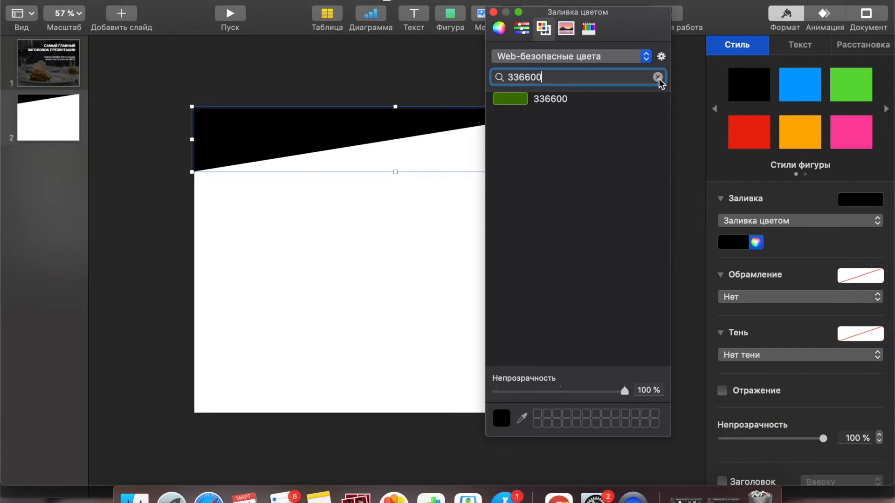
pyautogui.click(566, 101)
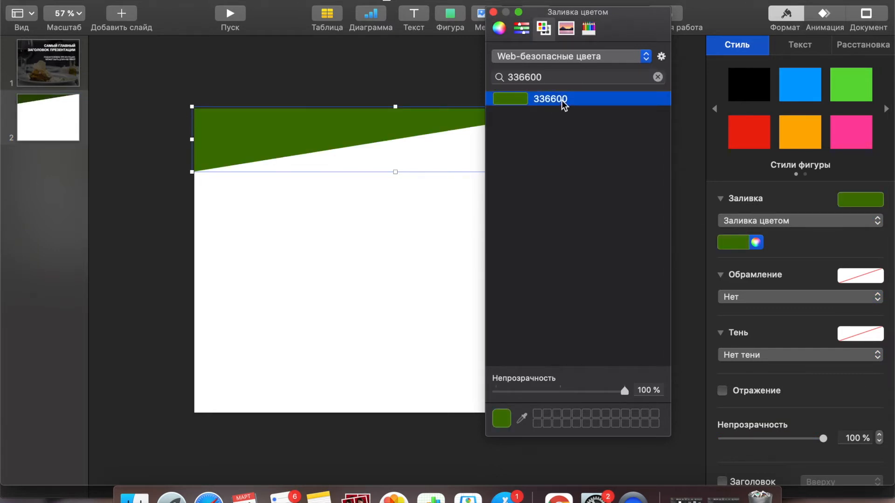
pyautogui.click(657, 78)
pyautogui.scroll(10, 583, 181)
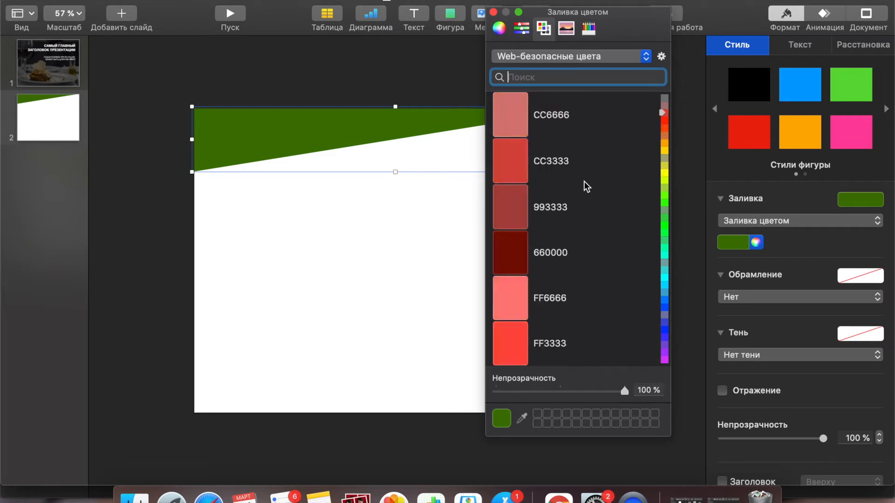
pyautogui.scroll(-20, 583, 181)
pyautogui.scroll(20, 583, 181)
pyautogui.click(492, 12)
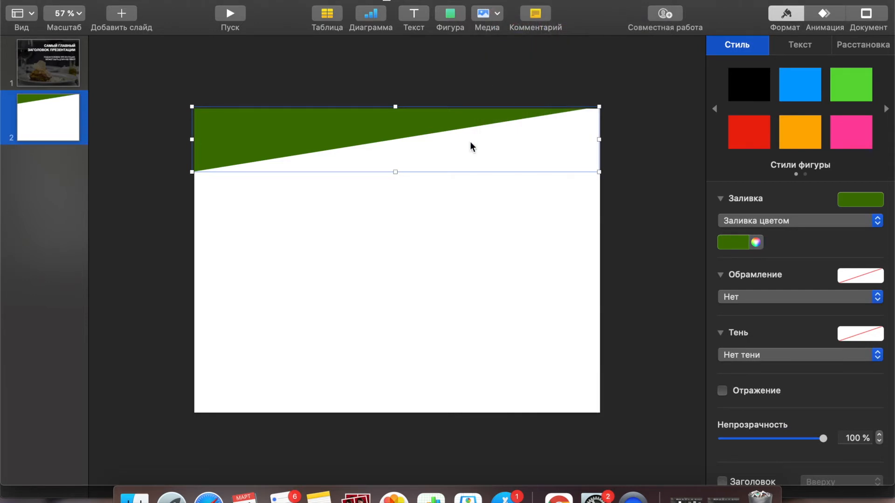
# Set the green triangle's opacity to 90 %.
pyautogui.doubleClick(846, 437)
pyautogui.write('10')
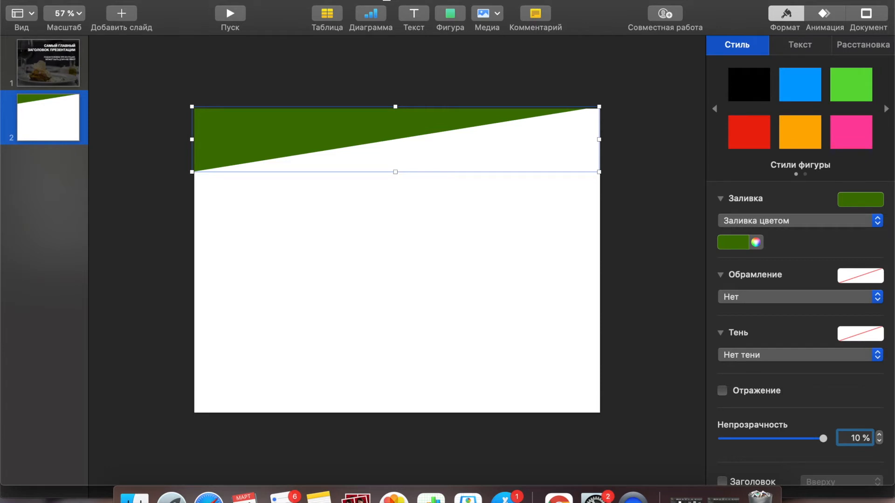
pyautogui.press('Return')
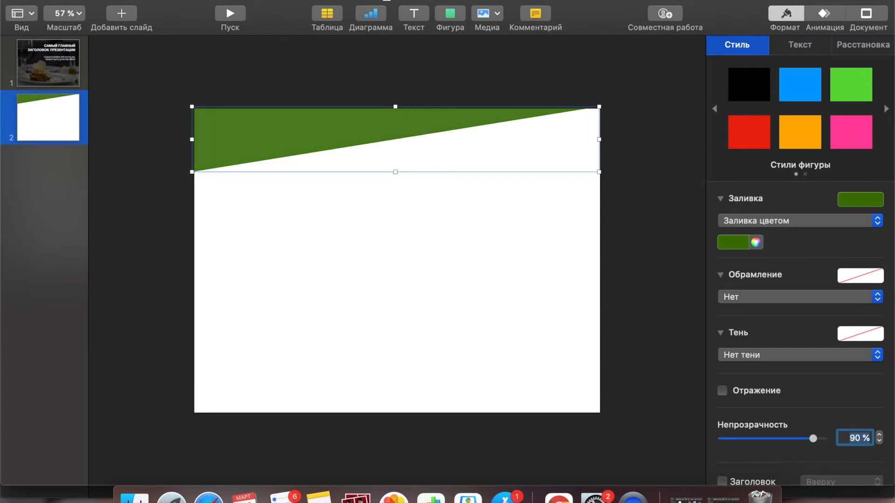
# Add a shadow to the green triangle and set the shadow's blur to 11 pt.
pyautogui.click(795, 350)
pyautogui.click(798, 364)
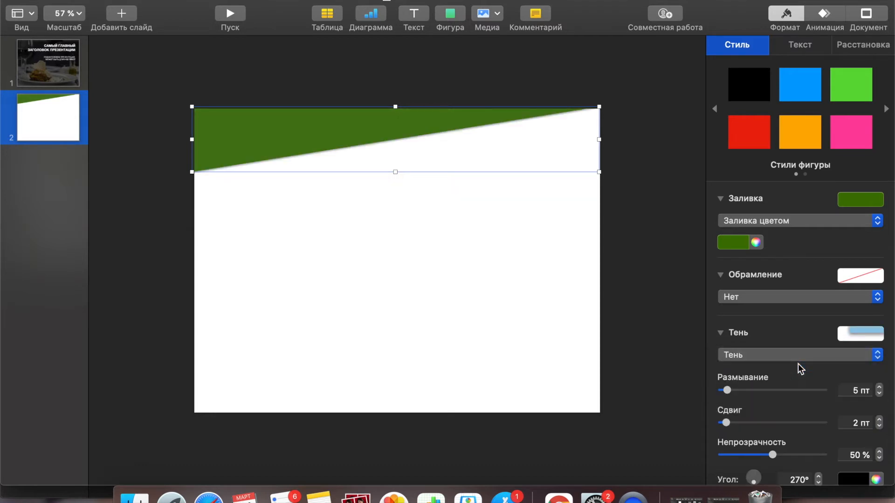
pyautogui.scroll(-2, 785, 398)
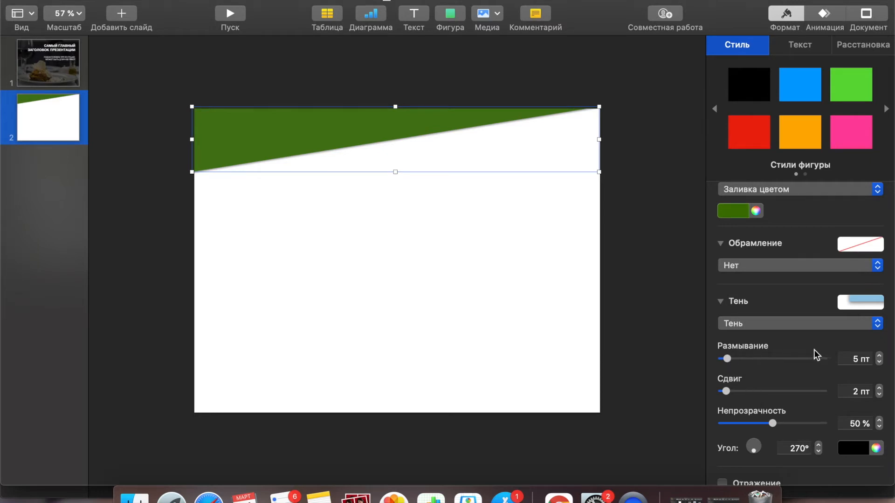
pyautogui.click(878, 356)
pyautogui.click(879, 355)
pyautogui.click(878, 355)
pyautogui.click(879, 355)
pyautogui.click(879, 355)
pyautogui.click(879, 356)
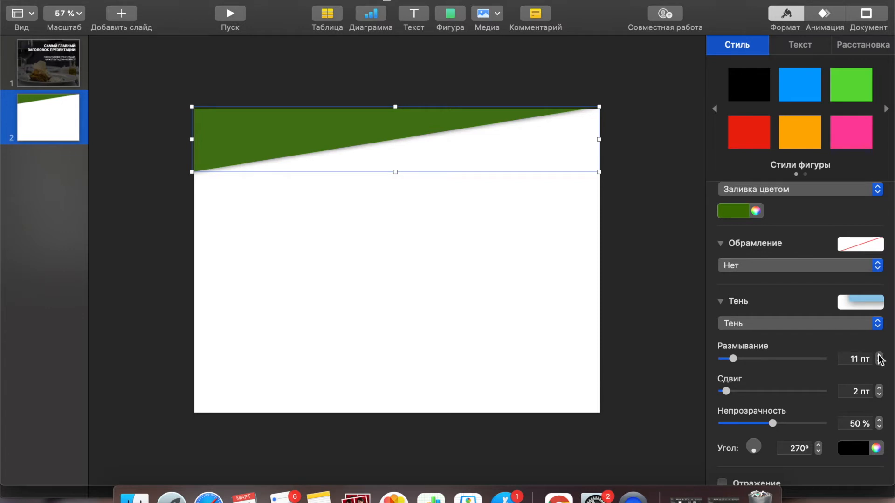
pyautogui.click(645, 306)
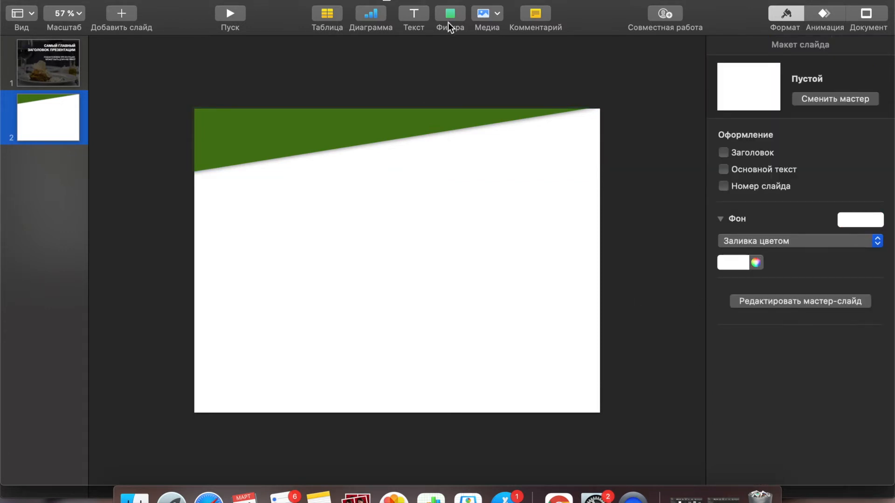
# Insert a text box on the wide left end of the green triangle and make its text white.
pyautogui.click(414, 14)
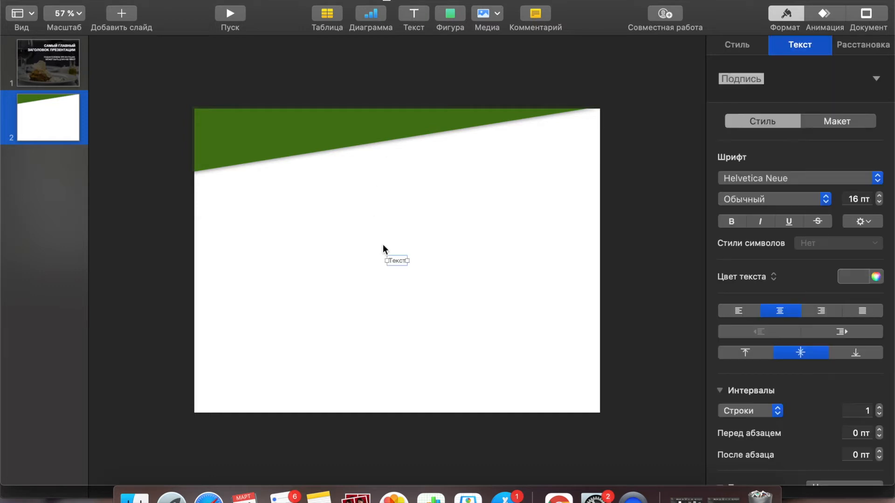
pyautogui.moveTo(400, 261); pyautogui.dragTo(222, 131)
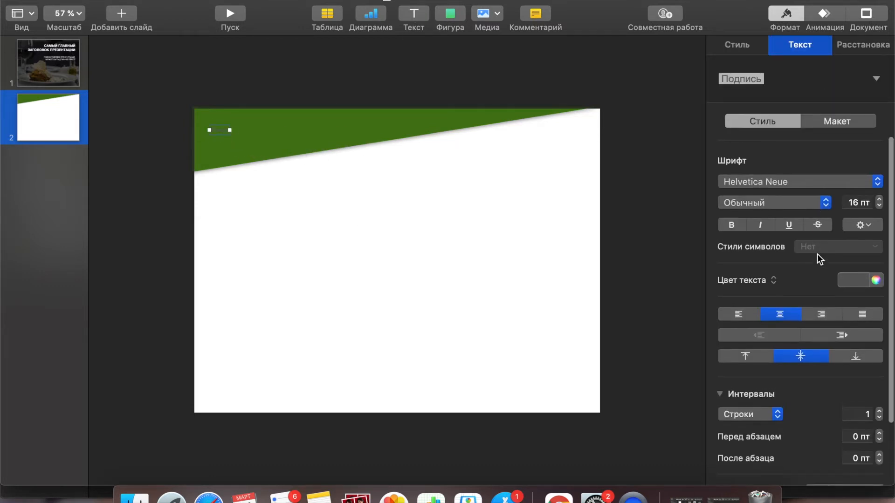
pyautogui.click(854, 276)
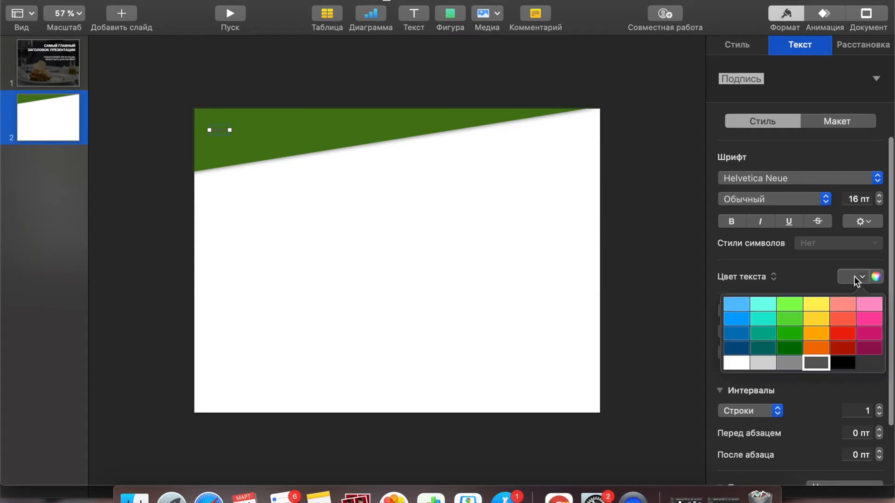
pyautogui.click(742, 363)
# Set the font size of the white text to 28 pt.
pyautogui.click(856, 199)
pyautogui.press('BackSpace')
pyautogui.press('BackSpace')
pyautogui.write('28')
pyautogui.press('Return')
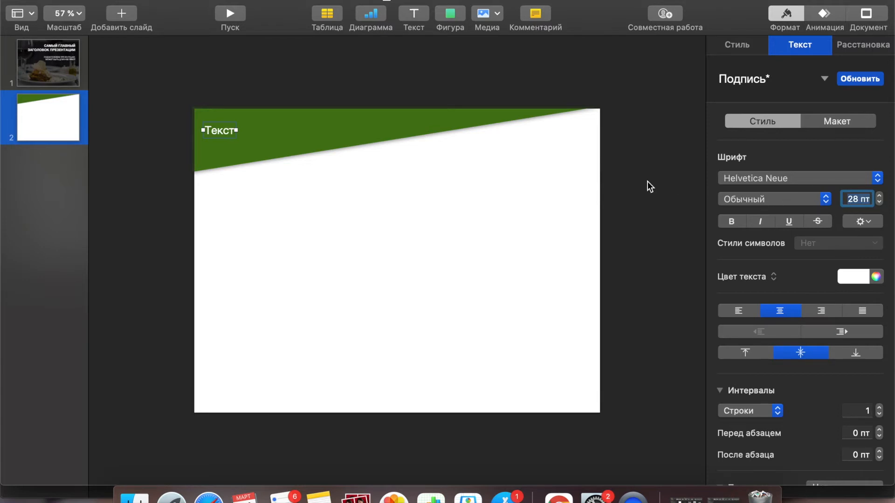
# Increase the font size of the text on the green triangle slightly and keep that text box selected.
pyautogui.press('BackSpace')
pyautogui.press('BackSpace')
pyautogui.press('BackSpace')
pyautogui.press('BackSpace')
pyautogui.press('BackSpace')
pyautogui.click(879, 203)
pyautogui.click(879, 197)
pyautogui.click(878, 197)
pyautogui.click(879, 197)
pyautogui.click(630, 202)
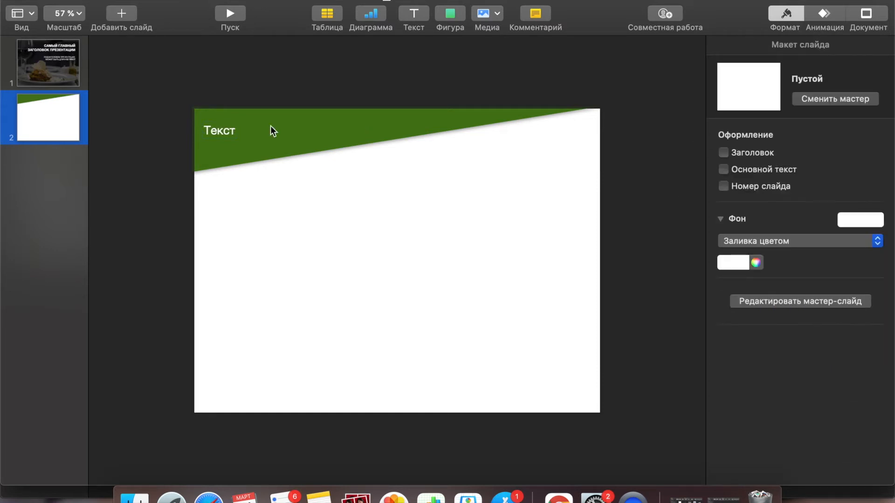
pyautogui.click(222, 140)
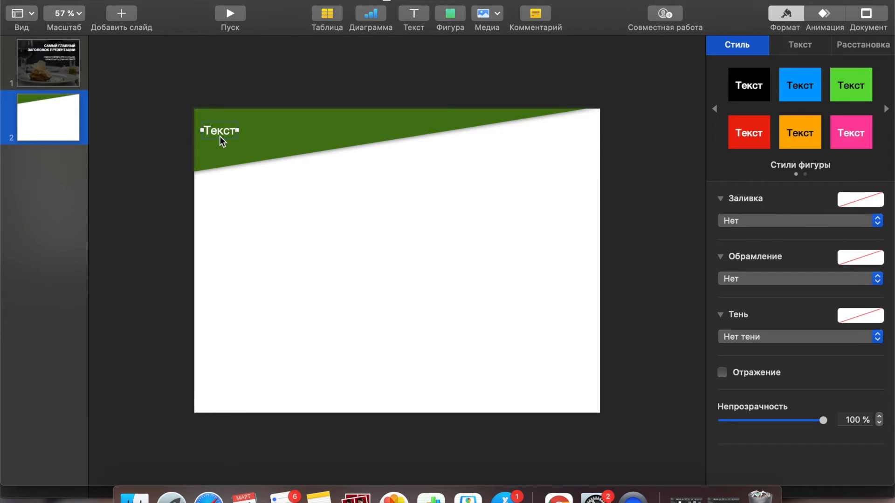
# Replace the placeholder text on the green triangle with "ЗАГОЛОВОК СЛАЙДА".
pyautogui.write('ЗАГОЛ')
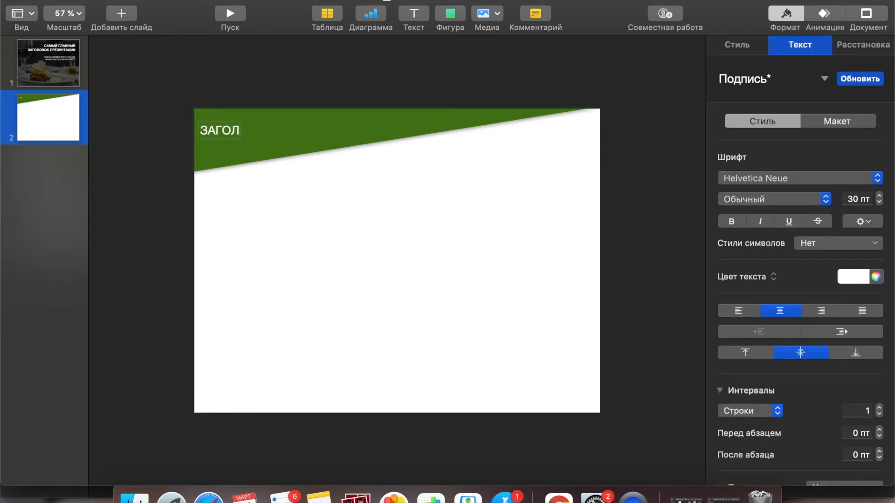
pyautogui.write('ОВОК СЛАЙДА')
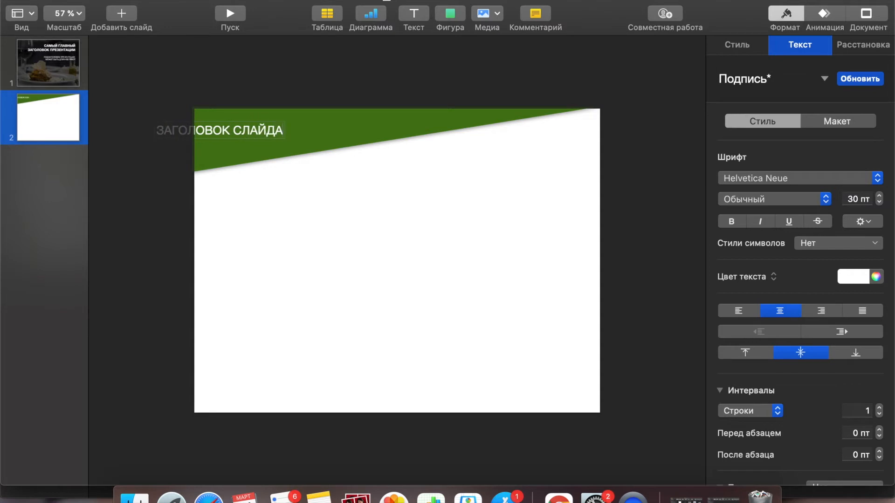
pyautogui.click(273, 196)
# Move the slide heading fully onto the green triangle, positioned at X 30 pt and Y 30 pt.
pyautogui.moveTo(222, 131); pyautogui.dragTo(266, 131)
pyautogui.click(885, 49)
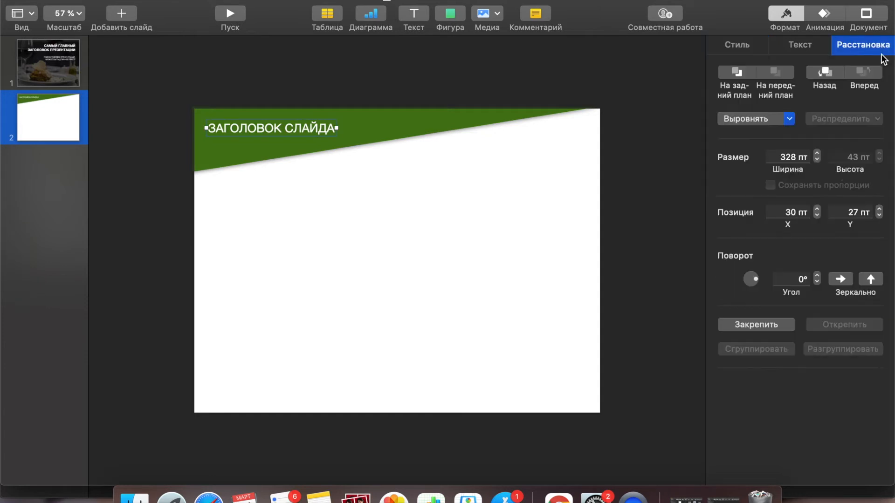
pyautogui.click(878, 209)
pyautogui.click(878, 210)
pyautogui.click(877, 209)
pyautogui.click(295, 194)
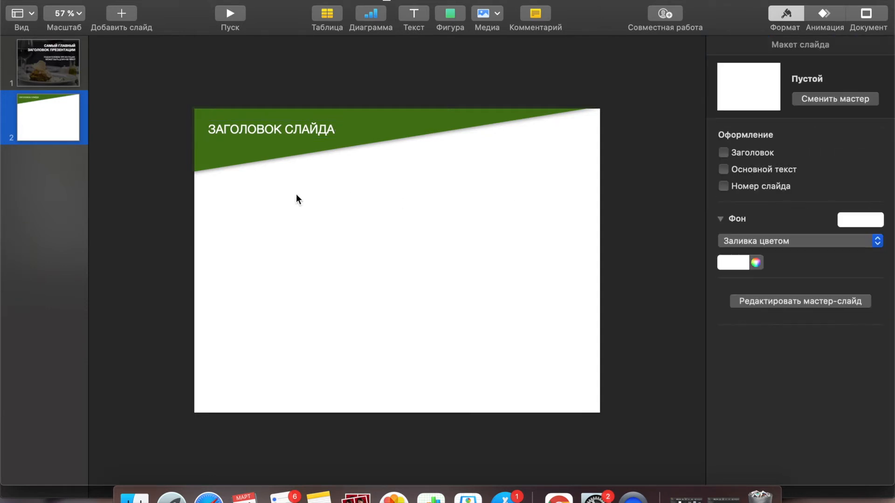
# Set the font size of the slide heading to 34 pt.
pyautogui.click(251, 127)
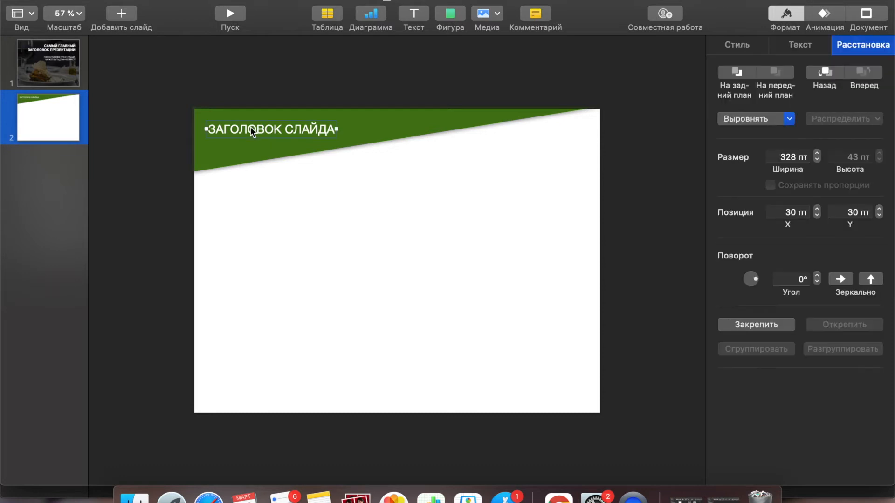
pyautogui.click(798, 45)
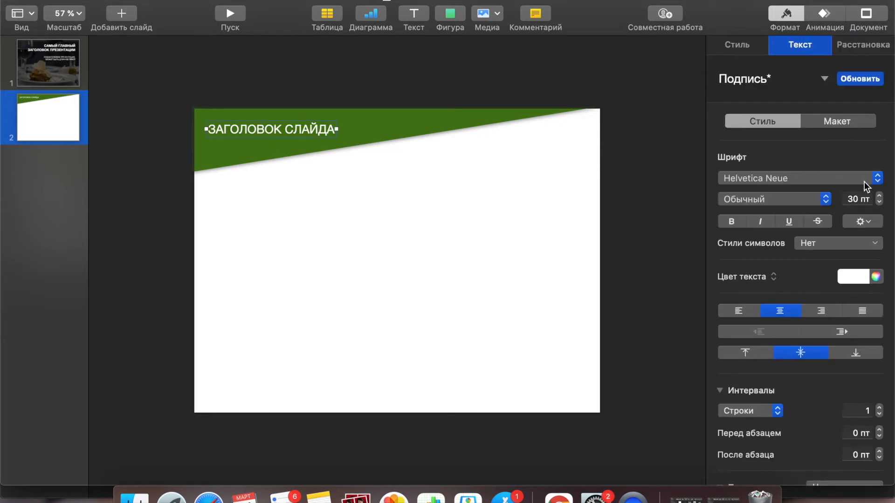
pyautogui.click(879, 196)
pyautogui.click(879, 195)
pyautogui.click(878, 196)
pyautogui.click(879, 195)
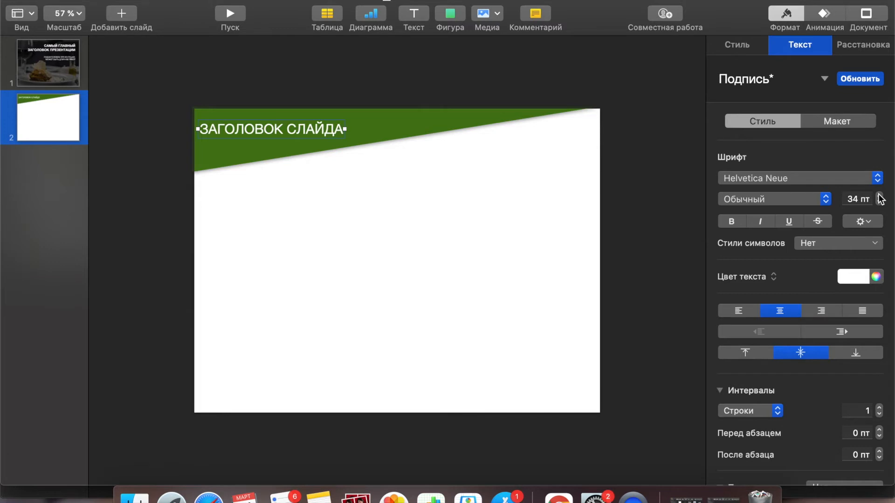
# Reposition the enlarged heading at X 30 pt and Y 30 pt.
pyautogui.click(862, 51)
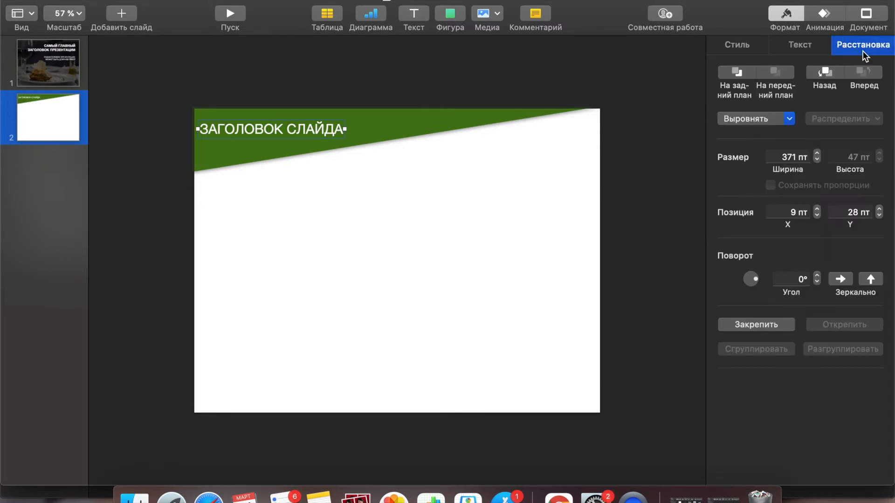
pyautogui.click(879, 209)
pyautogui.click(879, 209)
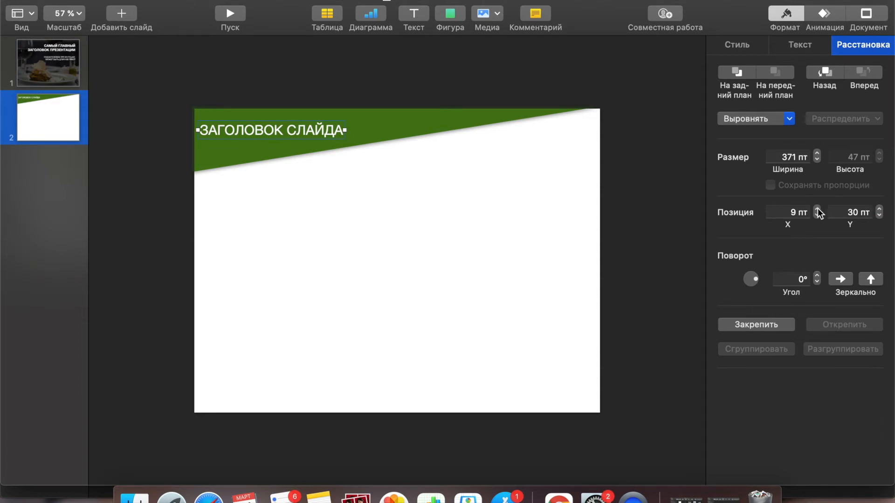
pyautogui.click(817, 209)
pyautogui.click(817, 210)
pyautogui.click(817, 209)
pyautogui.click(793, 216)
pyautogui.press('BackSpace')
pyautogui.press('BackSpace')
pyautogui.write('30')
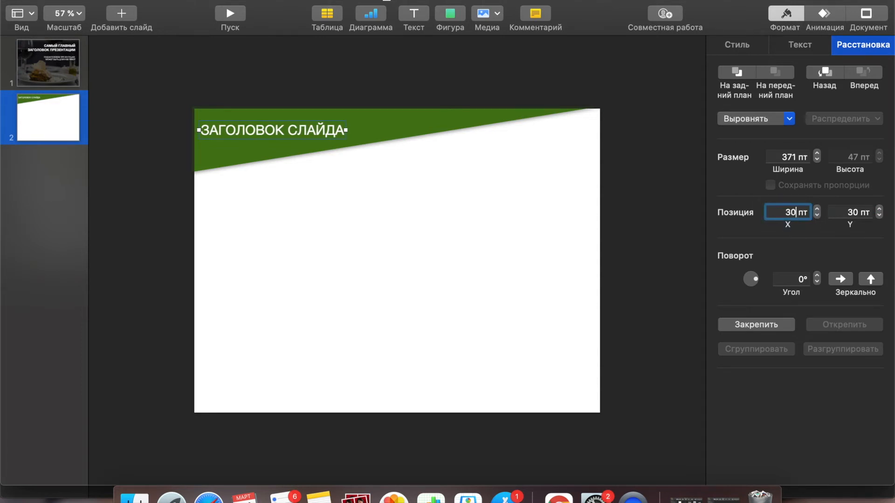
pyautogui.press('Return')
pyautogui.click(648, 203)
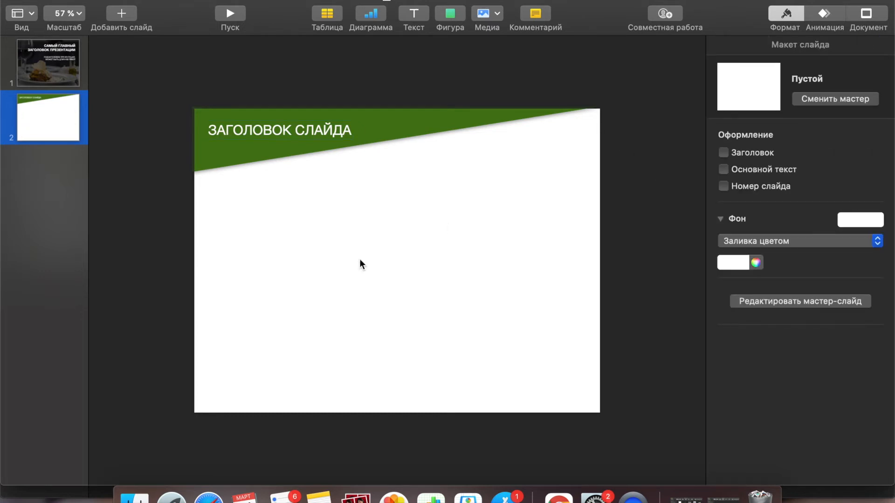
# Duplicate the green triangle and place the copy mid-slide at about X -2 pt, Y 325 pt.
pyautogui.click(225, 161)
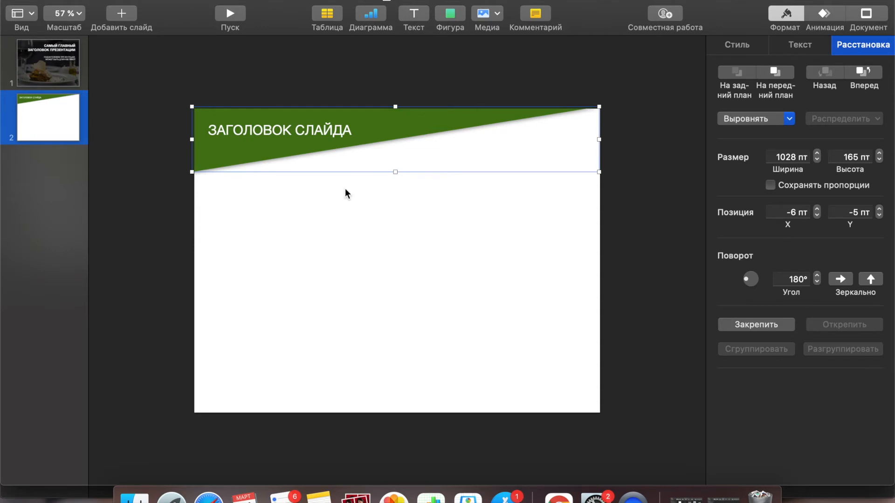
pyautogui.press('super+d')
pyautogui.moveTo(420, 162); pyautogui.dragTo(420, 307)
pyautogui.moveTo(347, 140); pyautogui.dragTo(344, 266)
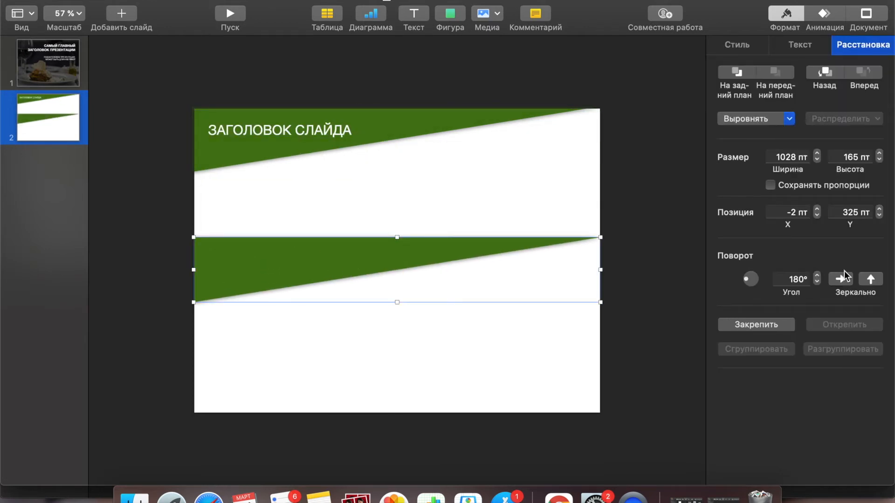
# Flip the copied triangle vertically and horizontally and move it over the slide's lower edge, to about X -2 pt, Y 664 pt.
pyautogui.click(869, 280)
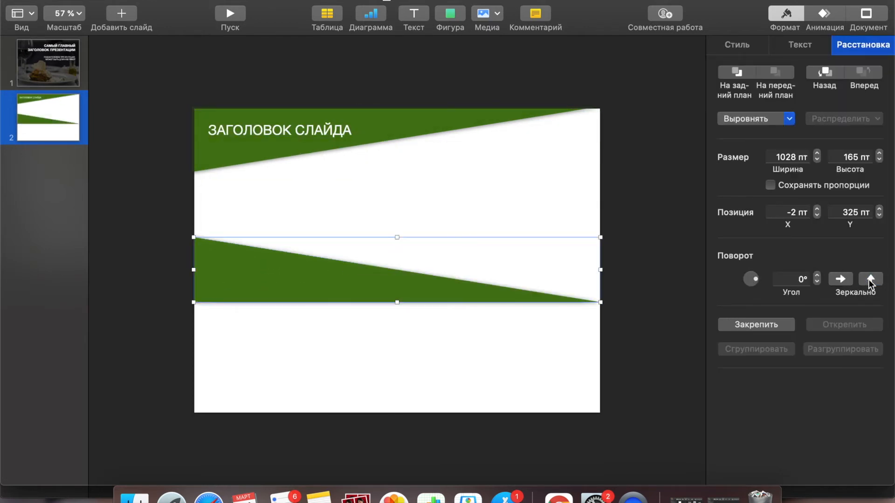
pyautogui.click(839, 279)
pyautogui.moveTo(501, 264); pyautogui.dragTo(515, 399)
pyautogui.click(646, 355)
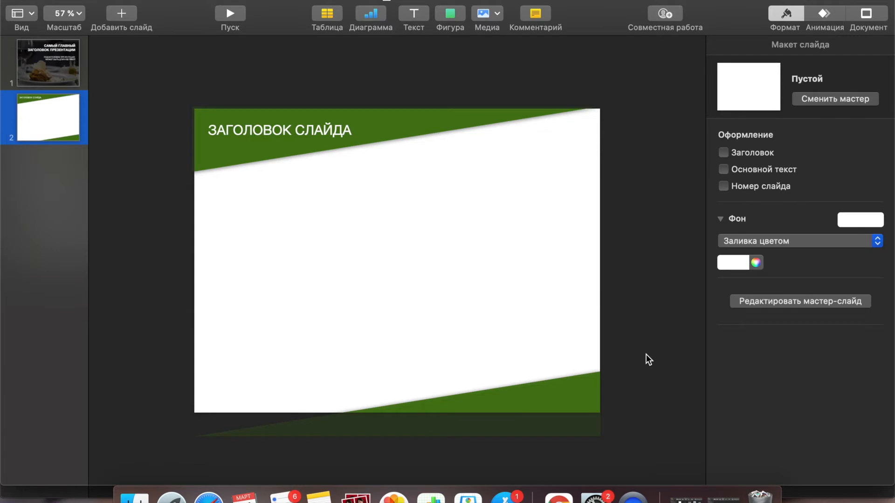
# Turn the lower triangle's shadow to fall upward, at an angle of about 83°, and fine-tune the angle.
pyautogui.click(566, 402)
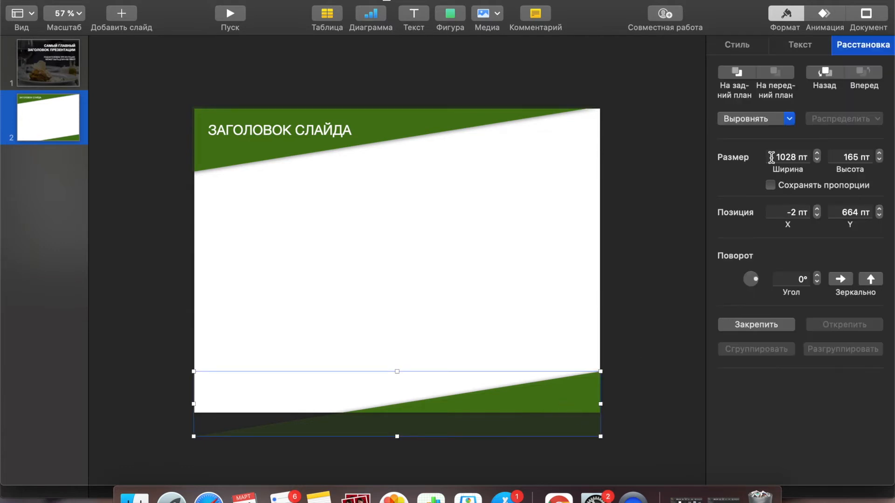
pyautogui.click(745, 46)
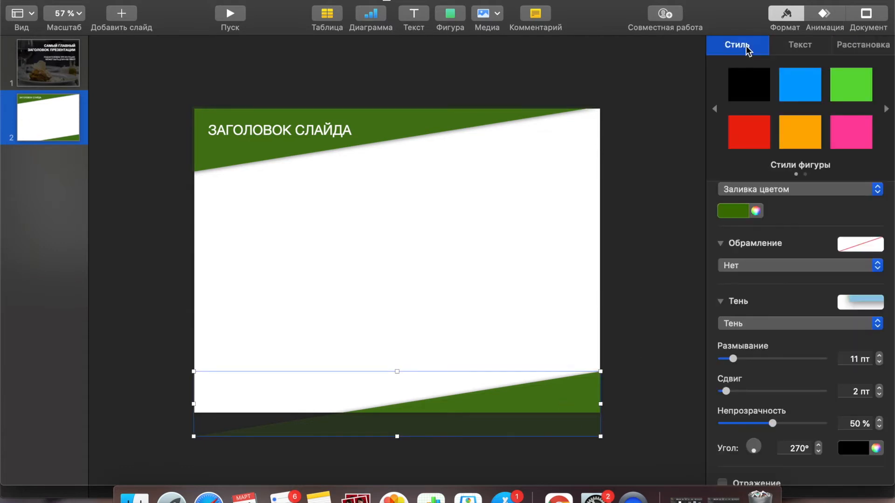
pyautogui.scroll(-4, 753, 343)
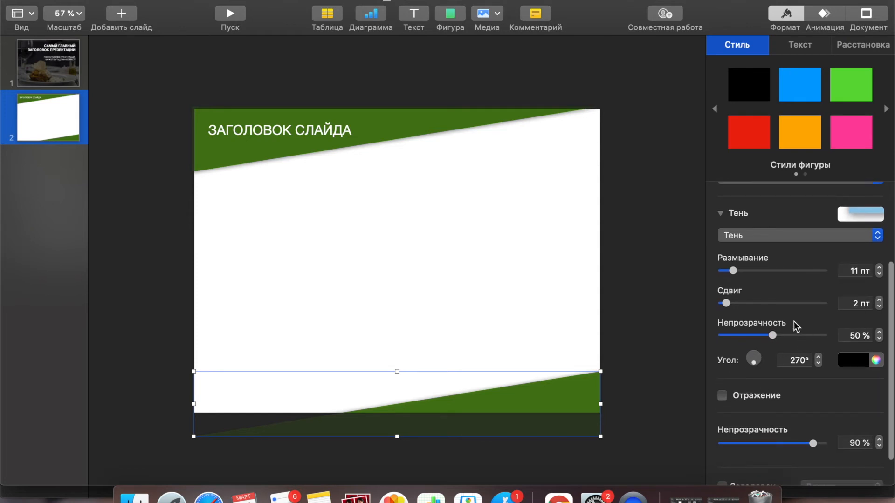
pyautogui.moveTo(755, 361); pyautogui.dragTo(754, 350)
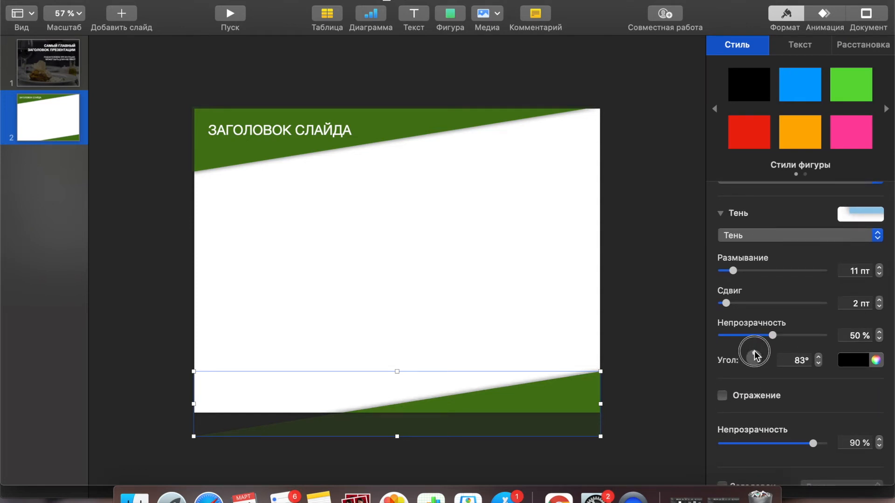
pyautogui.click(817, 356)
pyautogui.click(818, 358)
pyautogui.click(818, 358)
pyautogui.click(818, 357)
pyautogui.click(818, 357)
pyautogui.click(818, 358)
pyautogui.click(818, 358)
pyautogui.click(634, 376)
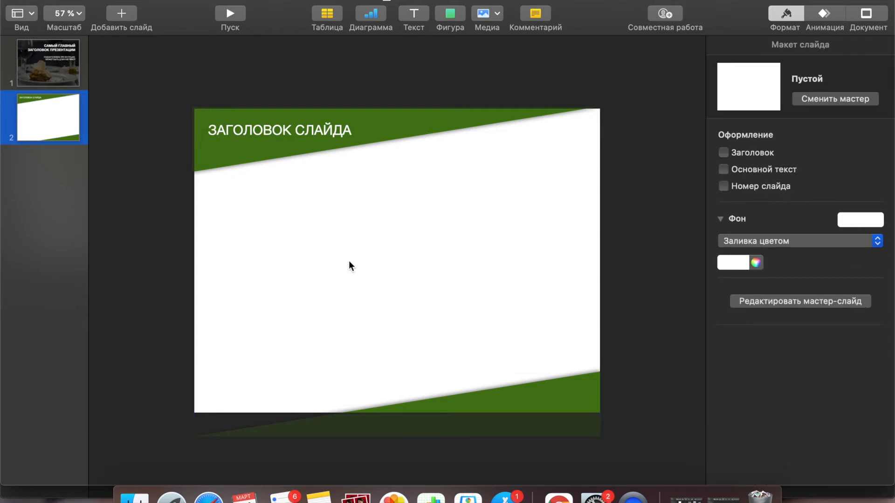
# Duplicate the semi-transparent black overlay covering the photo on the title slide.
pyautogui.click(58, 80)
pyautogui.click(244, 305)
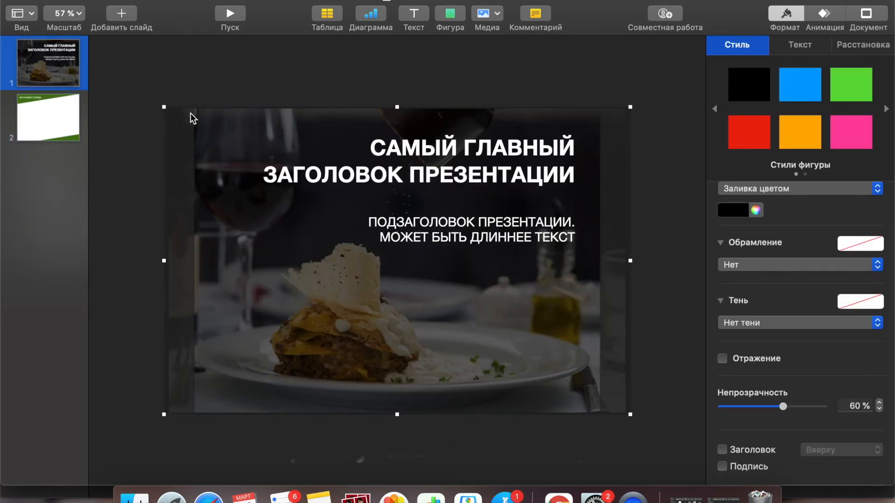
pyautogui.press('super+d')
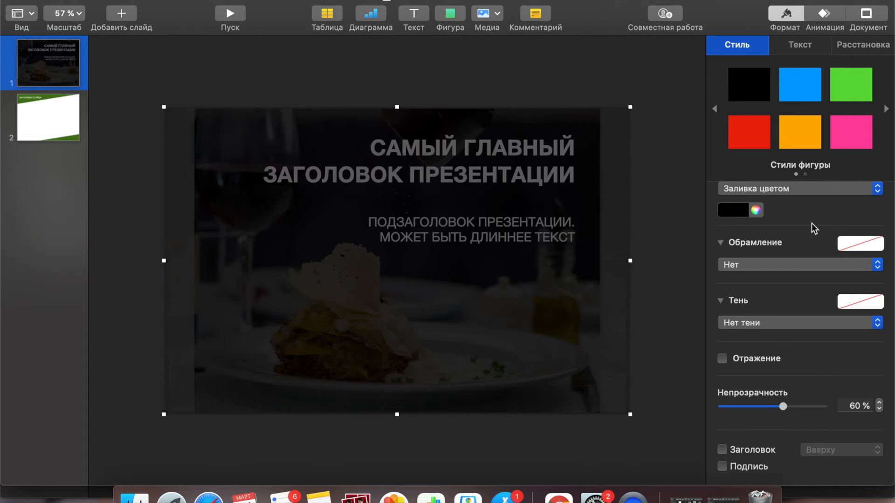
# Fill the duplicated overlay with the web-safe green 336600.
pyautogui.click(756, 210)
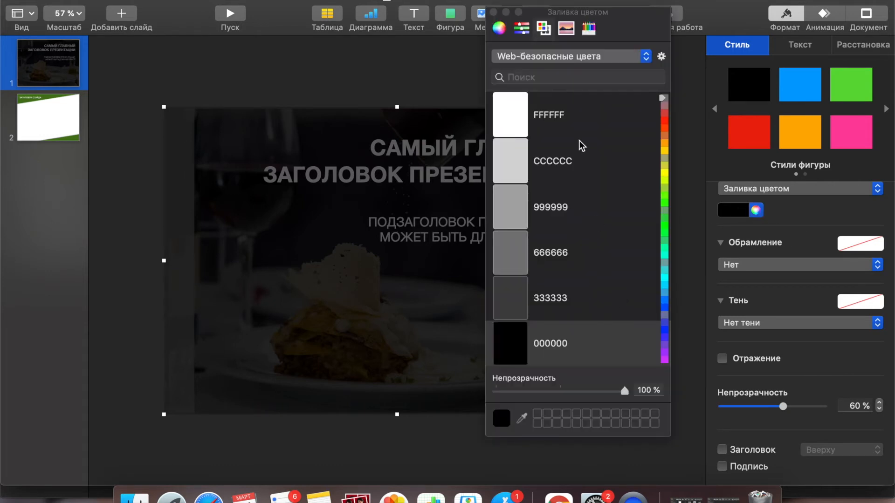
pyautogui.click(527, 76)
pyautogui.write('3366')
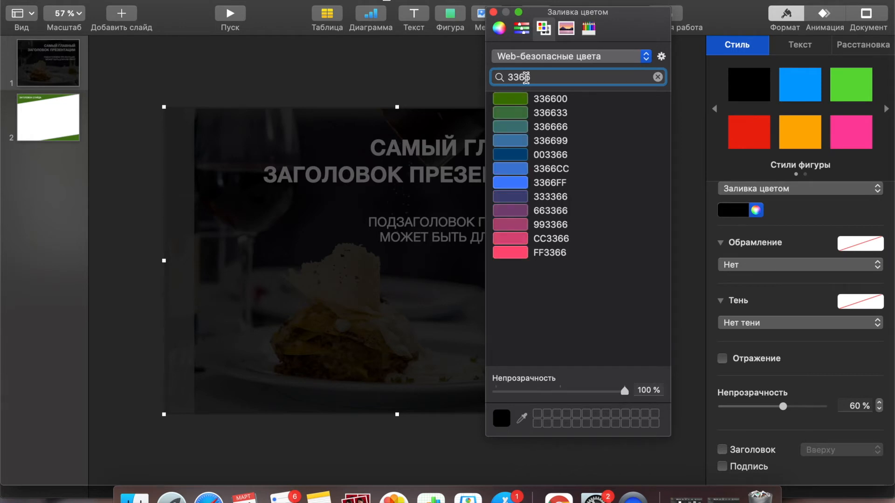
pyautogui.click(543, 99)
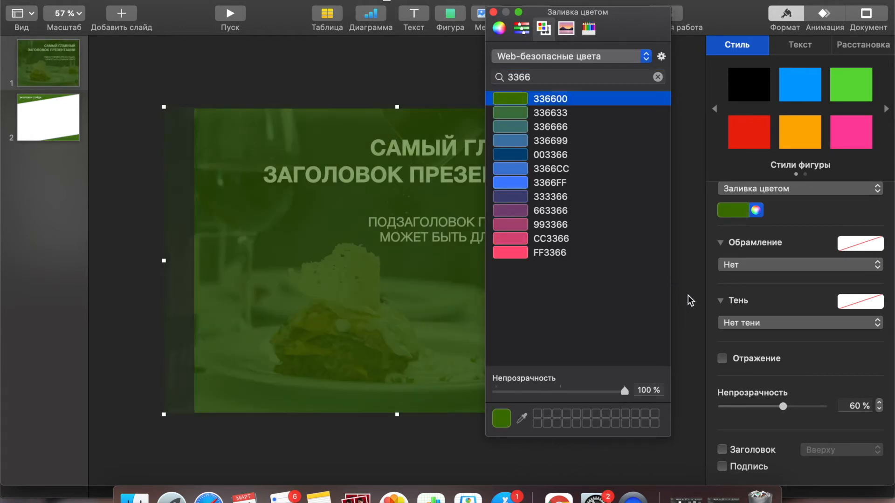
pyautogui.click(493, 11)
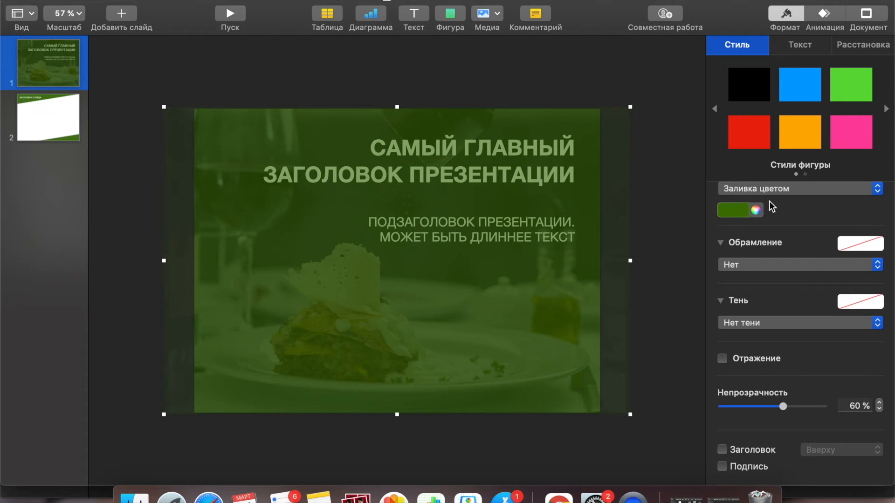
# Lower the opacity of the green overlay to 10%.
pyautogui.click(751, 409)
pyautogui.click(879, 410)
pyautogui.click(879, 410)
pyautogui.click(878, 410)
pyautogui.click(879, 410)
pyautogui.click(879, 409)
pyautogui.click(878, 410)
pyautogui.click(879, 410)
pyautogui.click(879, 410)
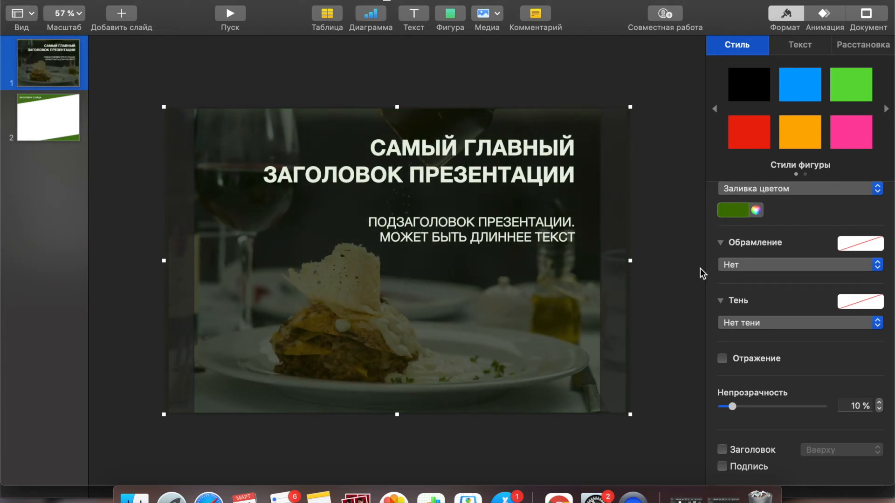
# Send the green overlay behind the title and subtitle, and bring the title to the front.
pyautogui.click(871, 41)
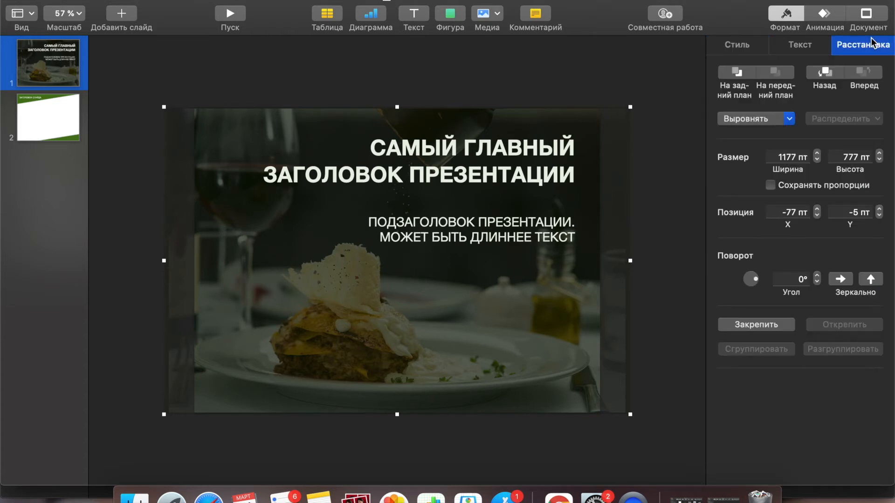
pyautogui.click(823, 75)
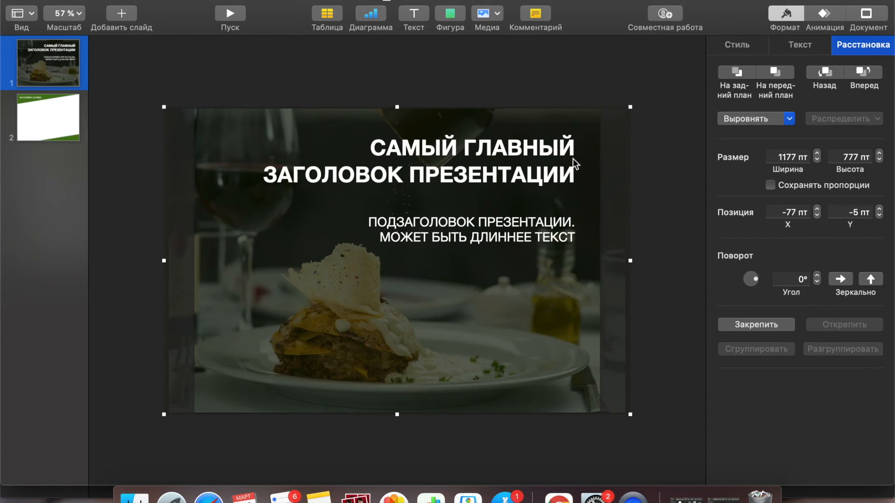
pyautogui.click(501, 175)
pyautogui.click(508, 235)
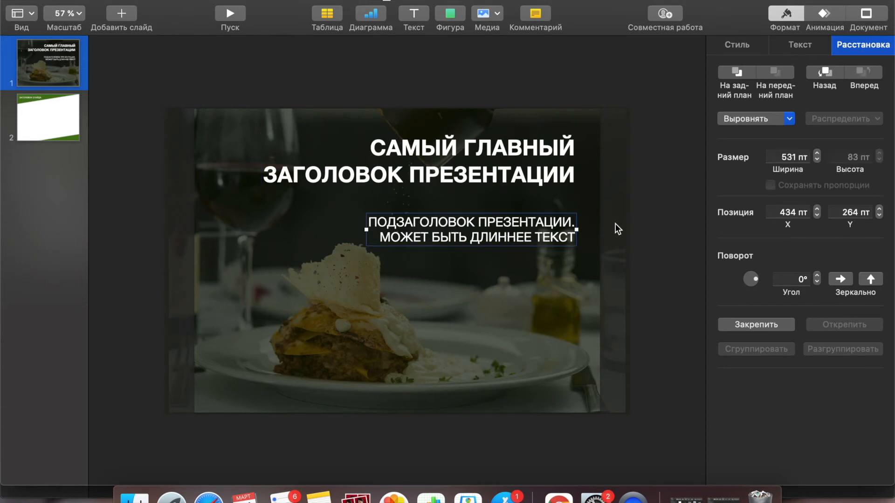
pyautogui.click(530, 180)
pyautogui.click(778, 73)
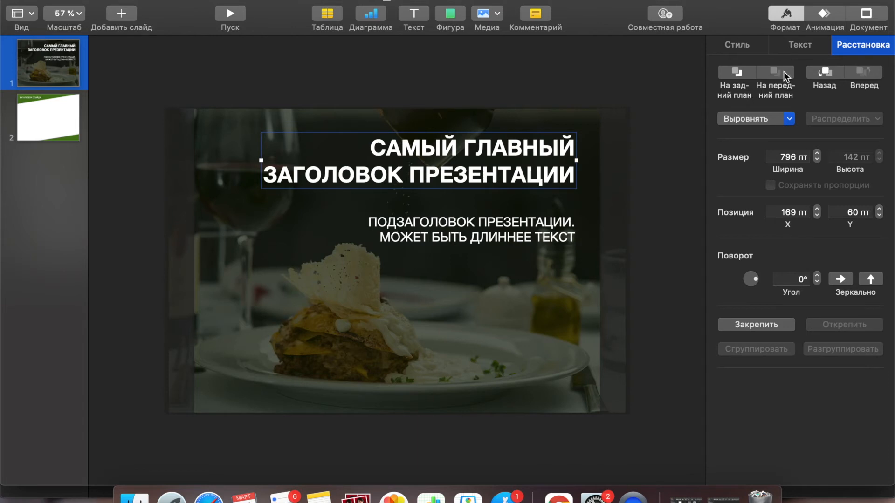
pyautogui.click(680, 197)
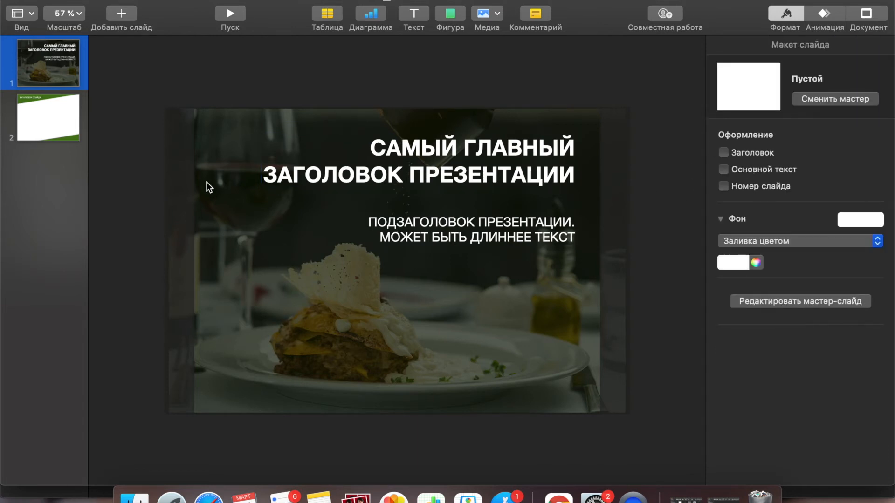
# Make the heading "ЗАГОЛОВОК СЛАЙДА" on slide 2 bold.
pyautogui.click(52, 120)
pyautogui.rightClick(50, 135)
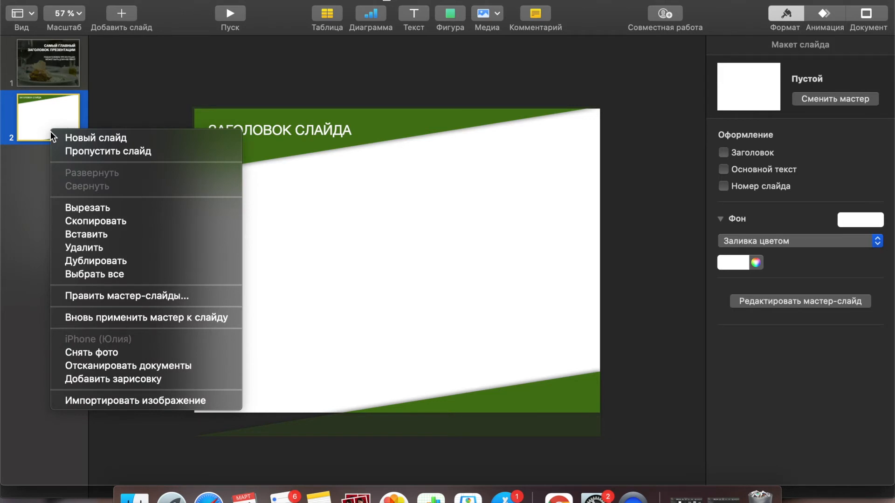
pyautogui.click(145, 103)
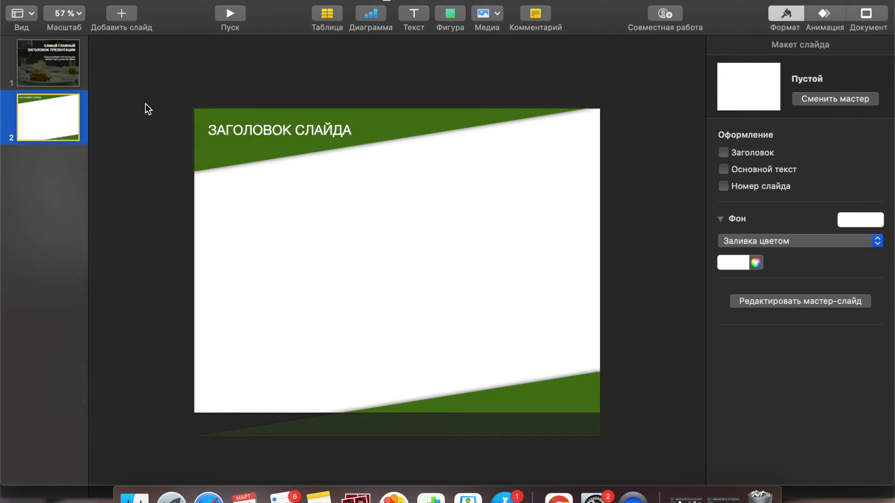
pyautogui.click(289, 132)
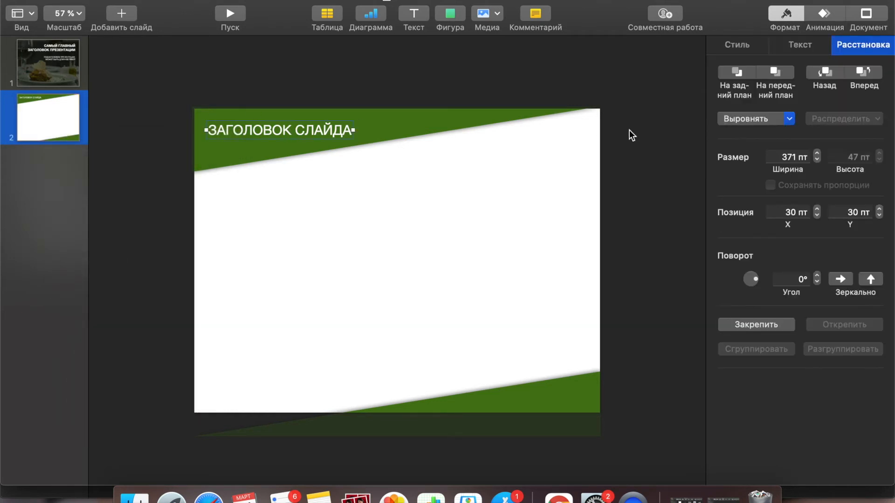
pyautogui.click(811, 44)
pyautogui.click(731, 224)
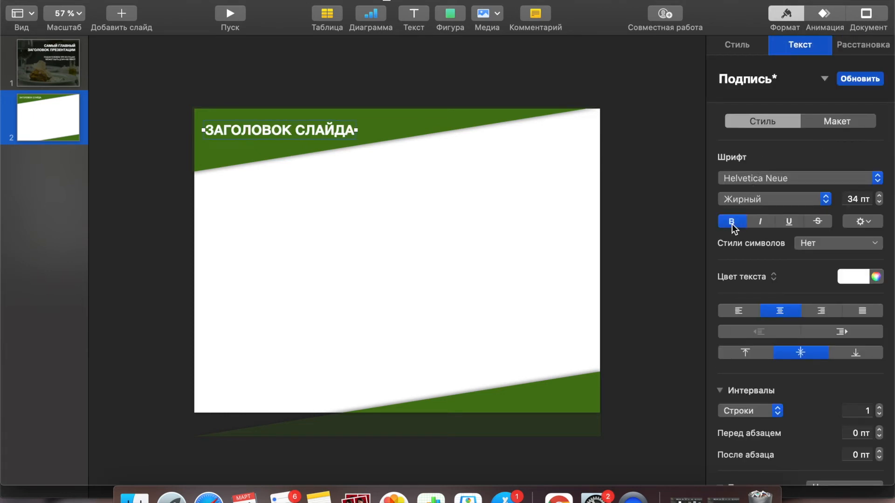
pyautogui.click(133, 213)
# Add a text box to slide 2 just below the green corner, lined up with the left edge of the heading.
pyautogui.click(14, 127)
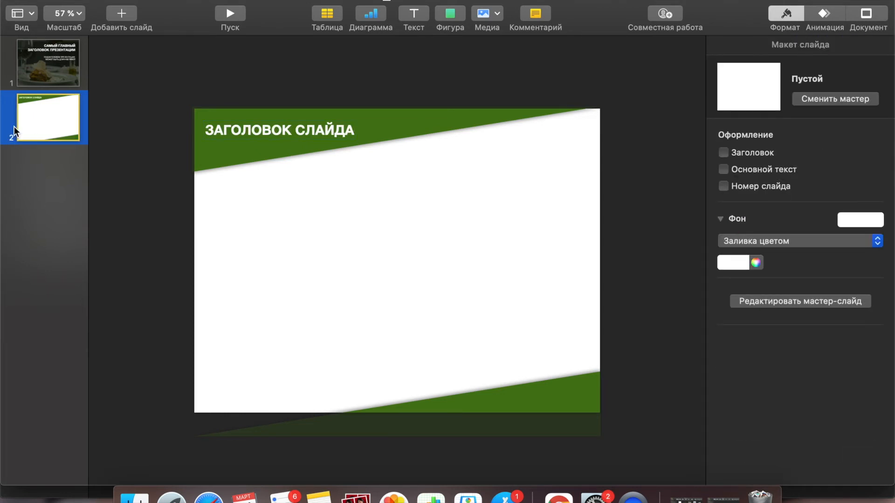
pyautogui.rightClick(53, 132)
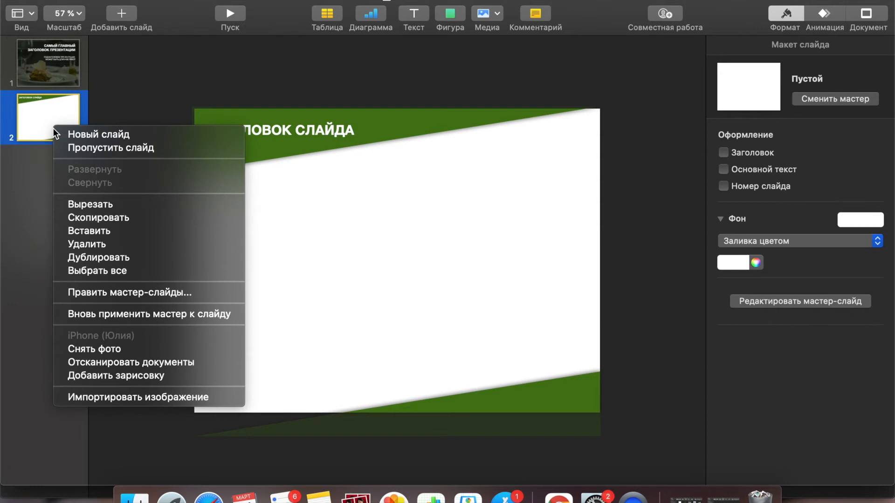
pyautogui.click(138, 90)
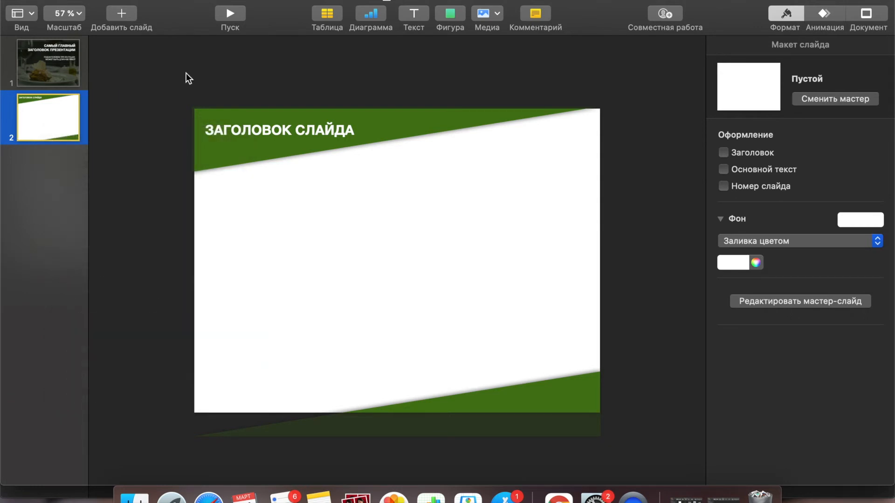
pyautogui.click(413, 15)
pyautogui.moveTo(401, 262); pyautogui.dragTo(220, 188)
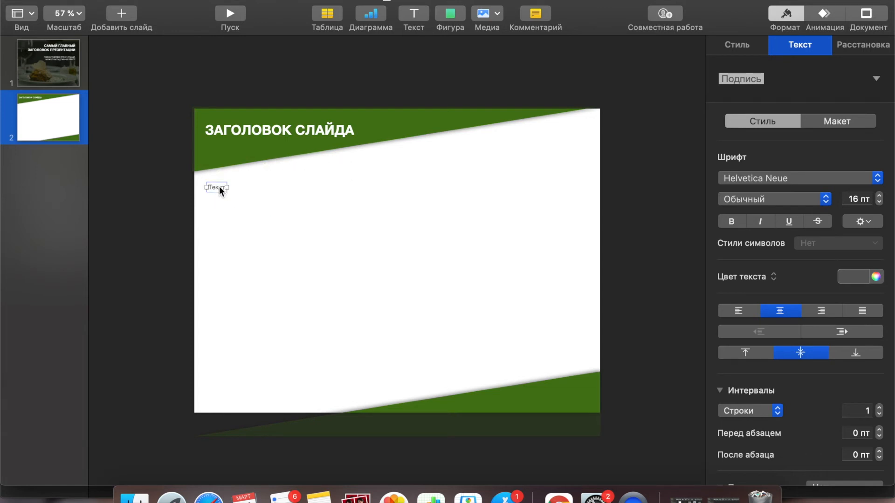
pyautogui.click(883, 48)
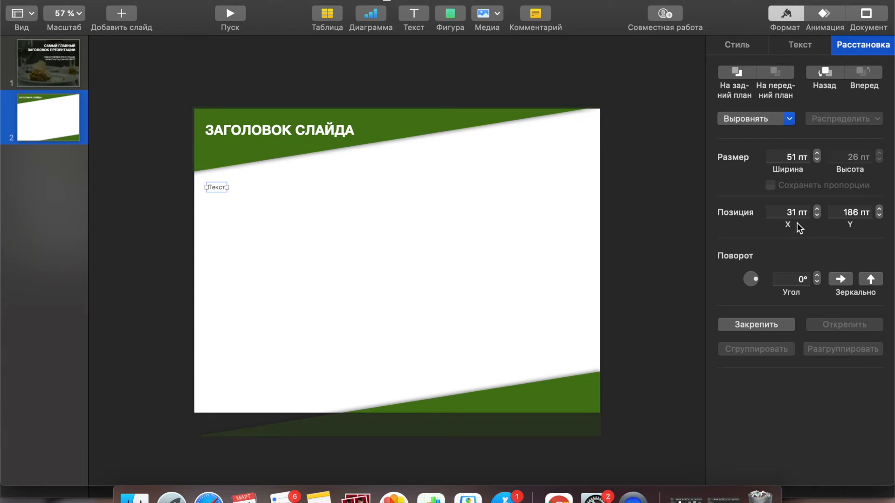
pyautogui.click(816, 215)
# Set the font size of the new text box to 26 pt.
pyautogui.click(801, 45)
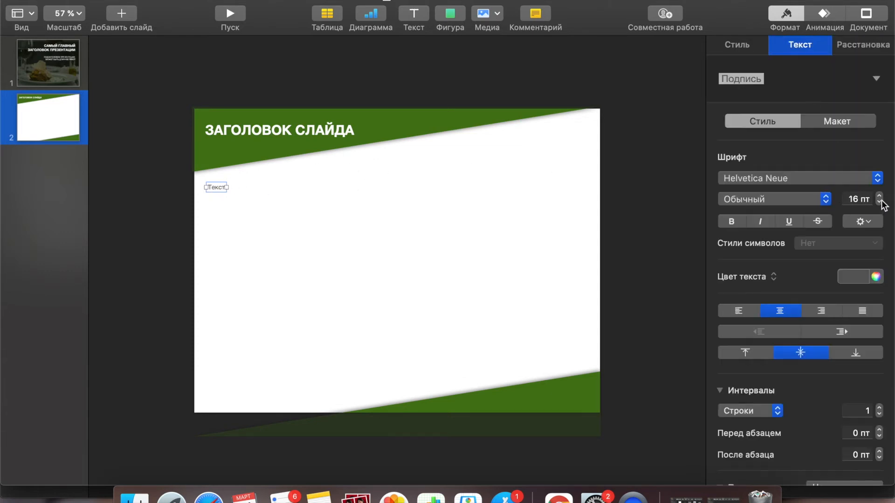
pyautogui.click(858, 199)
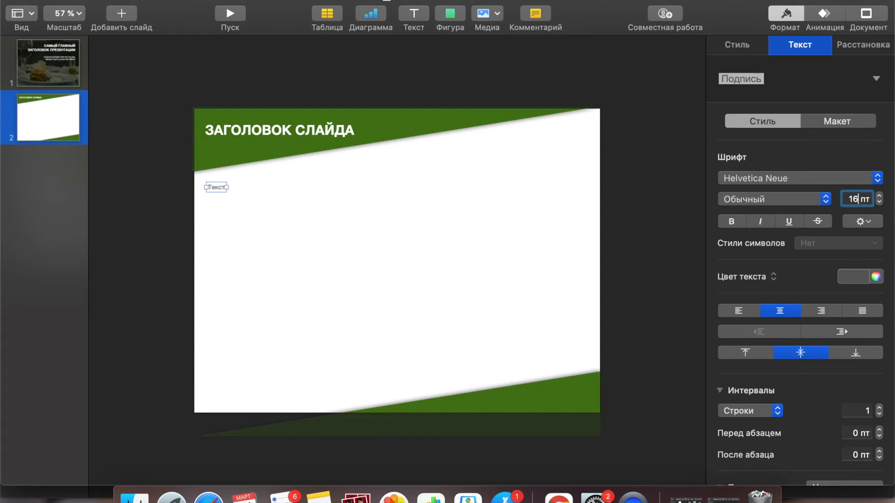
pyautogui.press('BackSpace')
pyautogui.write('26')
pyautogui.press('Return')
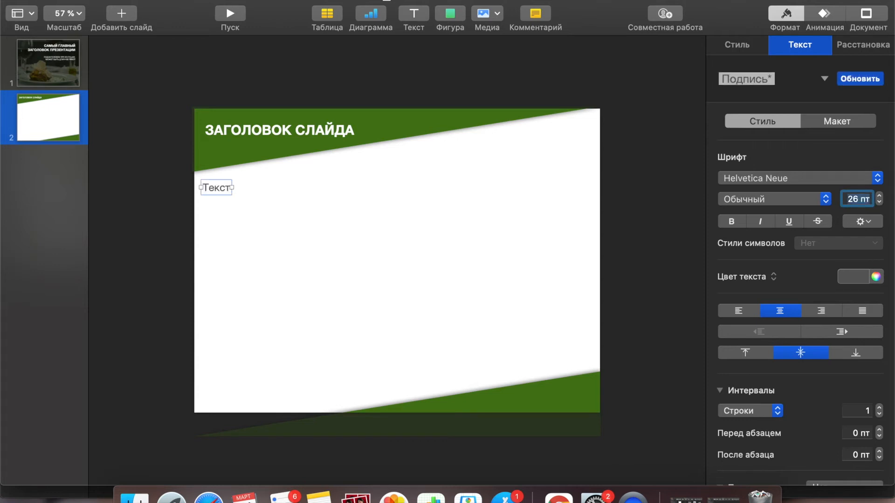
# Set the X position of the placeholder text box on slide 2 to 30 pt.
pyautogui.click(854, 46)
pyautogui.click(795, 212)
pyautogui.press('BackSpace')
pyautogui.press('BackSpace')
pyautogui.write('30')
pyautogui.press('Return')
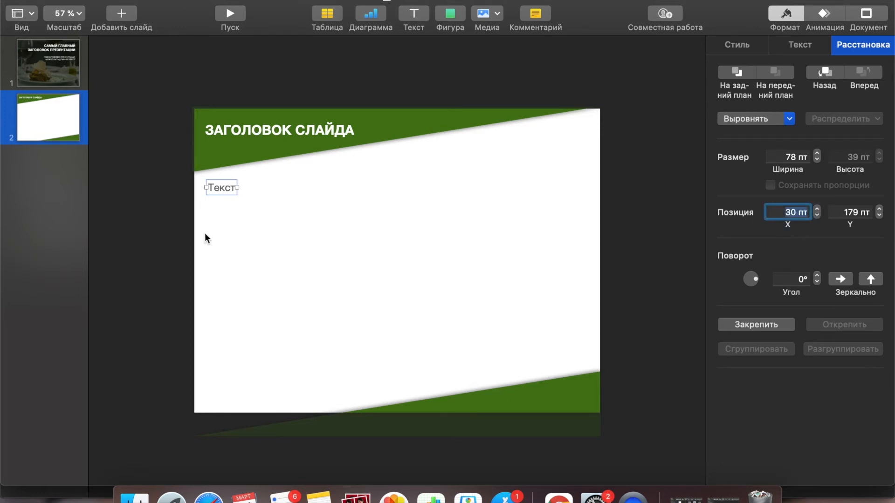
# Replace the placeholder in the text box with "Текст слайда...".
pyautogui.click(284, 216)
pyautogui.click(236, 188)
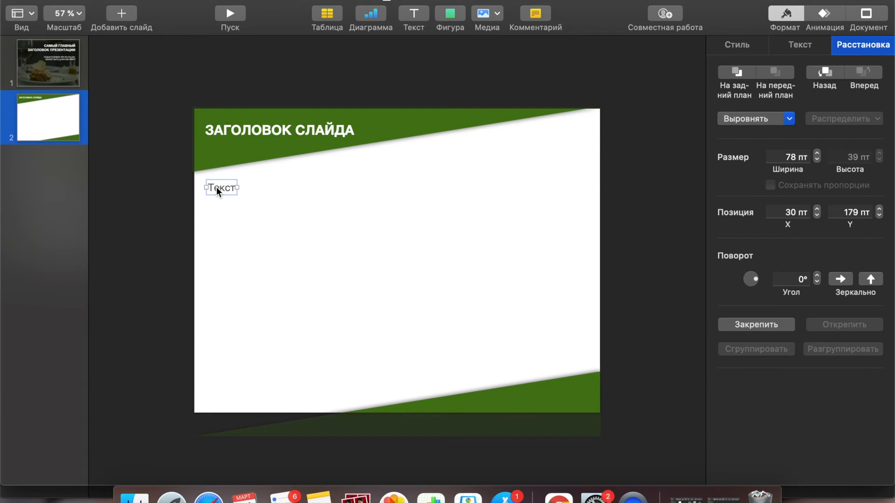
pyautogui.write('Текст слайда')
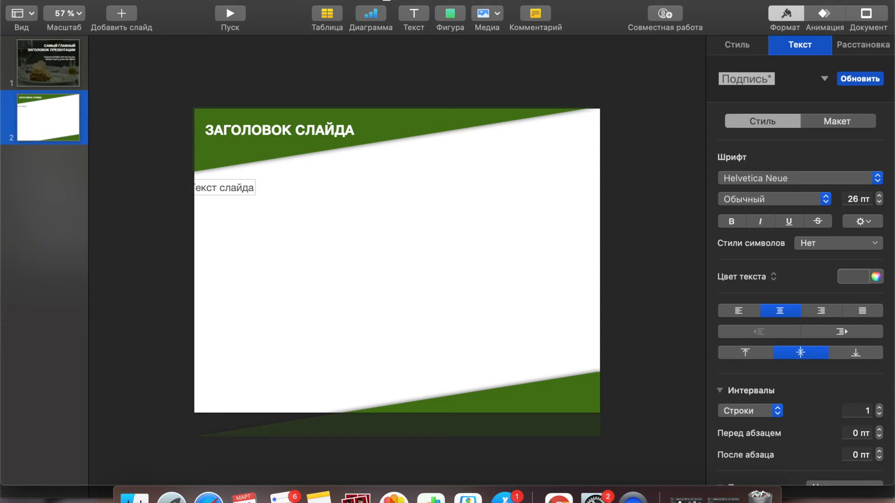
pyautogui.write('...')
pyautogui.click(268, 189)
# Move the body text fully onto the slide, left-align it and set its X position to 30 pt.
pyautogui.moveTo(232, 186); pyautogui.dragTo(251, 180)
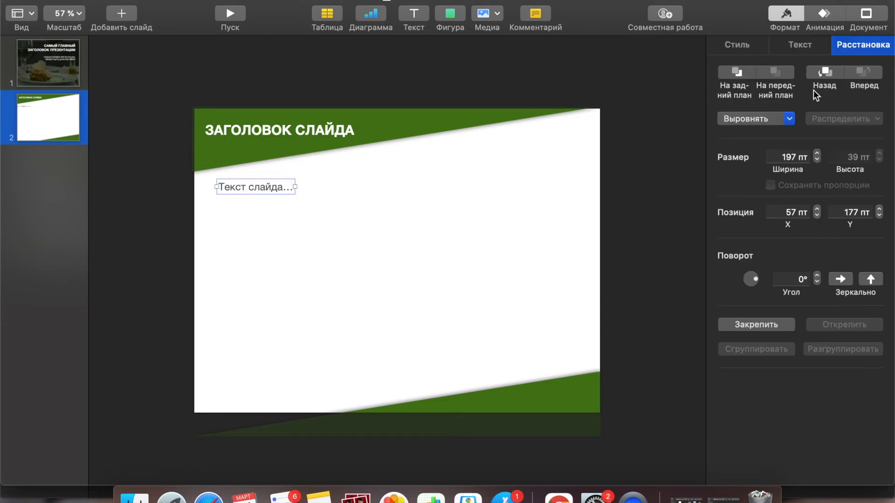
pyautogui.click(798, 46)
pyautogui.click(739, 310)
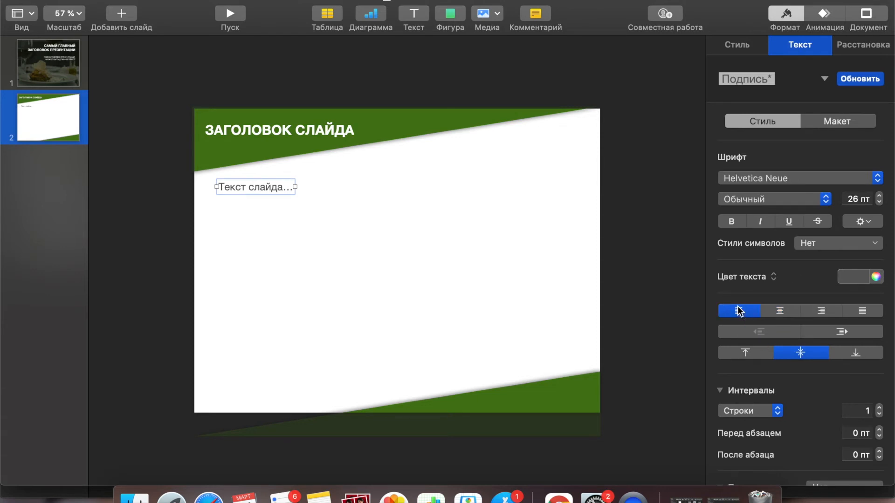
pyautogui.click(875, 45)
pyautogui.click(795, 214)
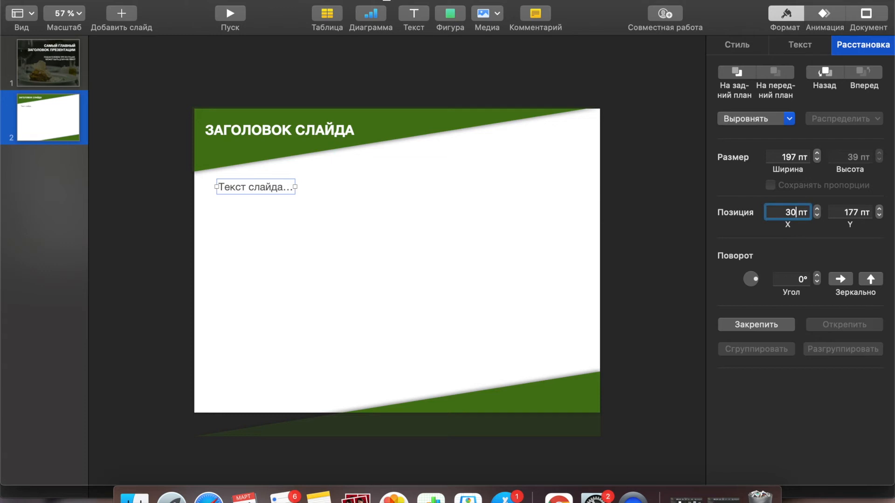
pyautogui.press('Return')
pyautogui.click(136, 273)
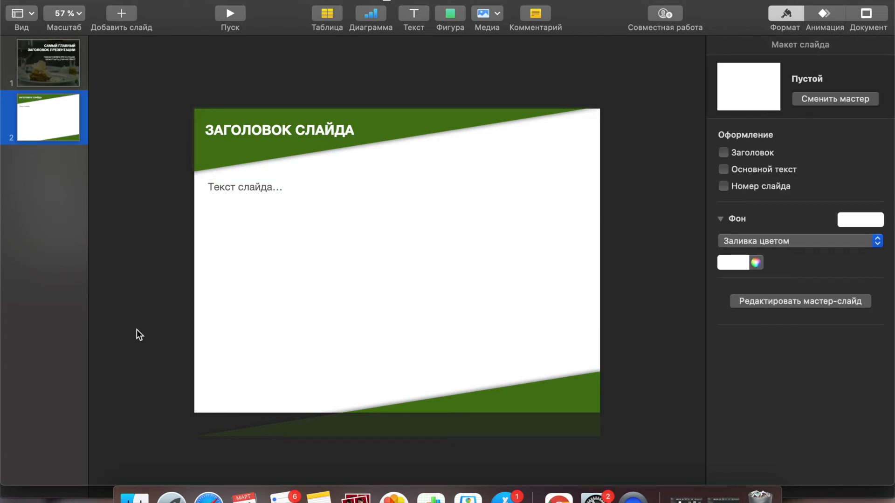
# Duplicate slide 2 and select the copy as slide 3.
pyautogui.click(51, 133)
pyautogui.rightClick(51, 133)
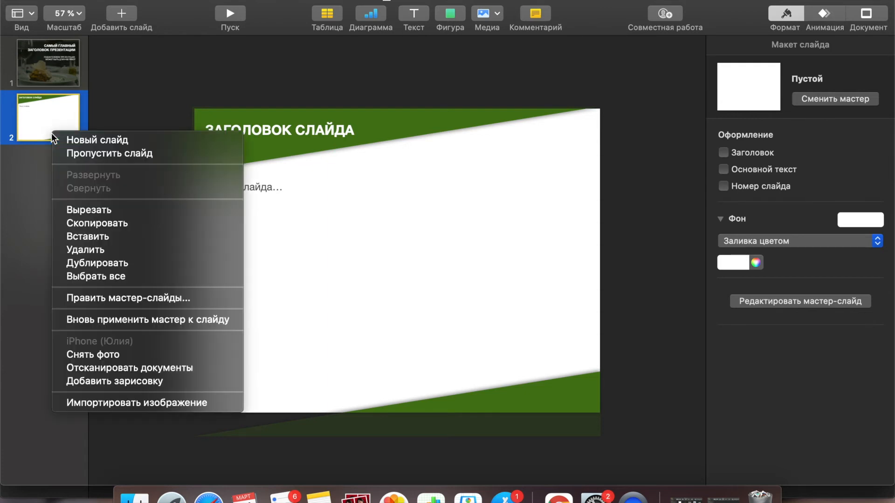
pyautogui.click(83, 264)
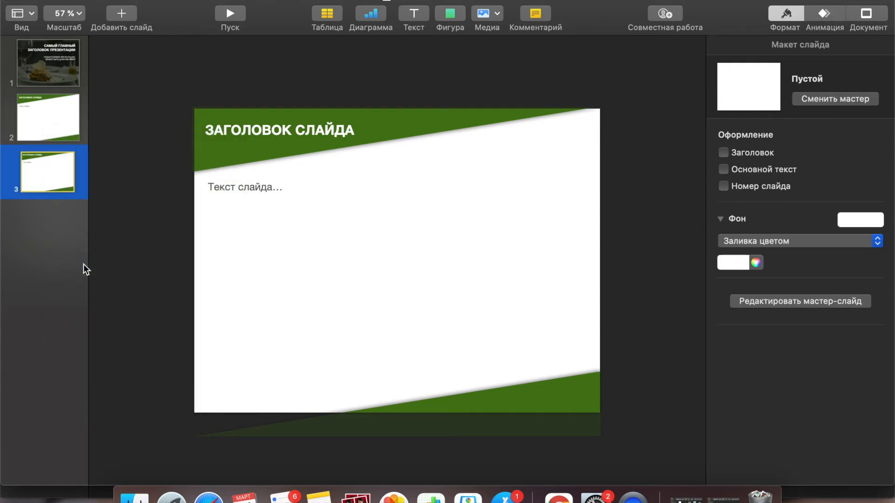
pyautogui.click(49, 120)
pyautogui.click(49, 175)
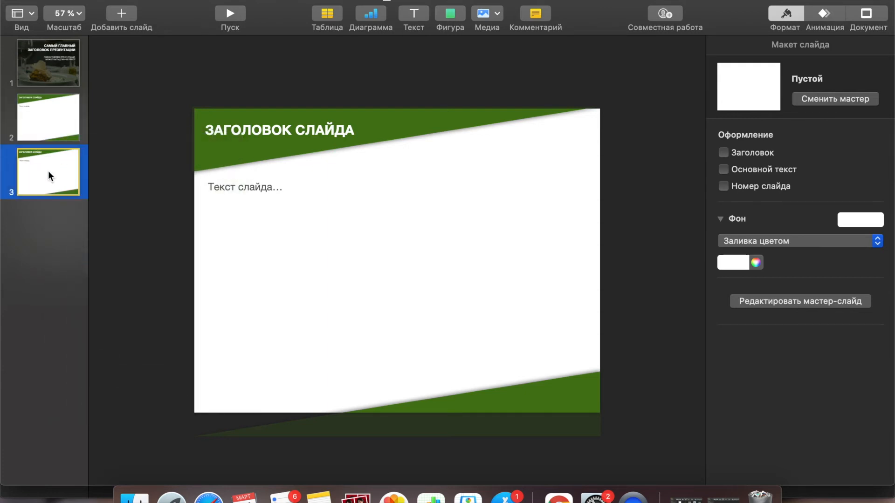
# Flip the lower green corner shape on slide 3 horizontally and lower it to a Y position of about 694 pt.
pyautogui.click(555, 399)
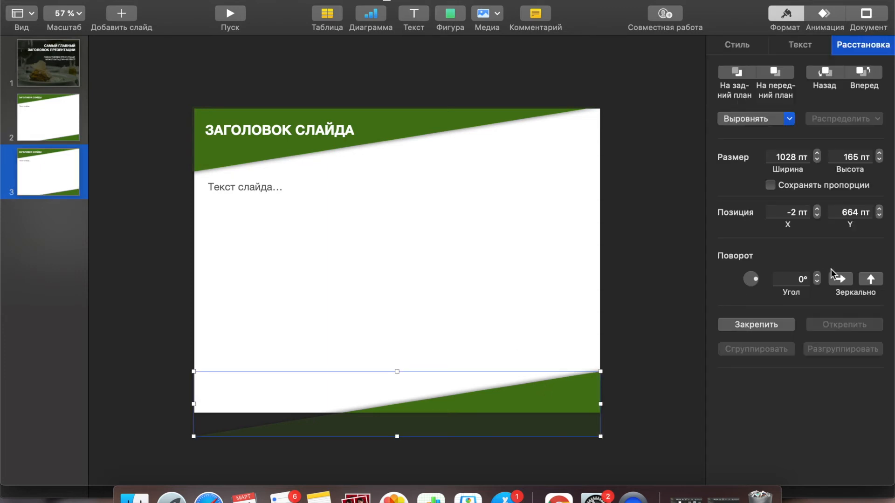
pyautogui.click(845, 281)
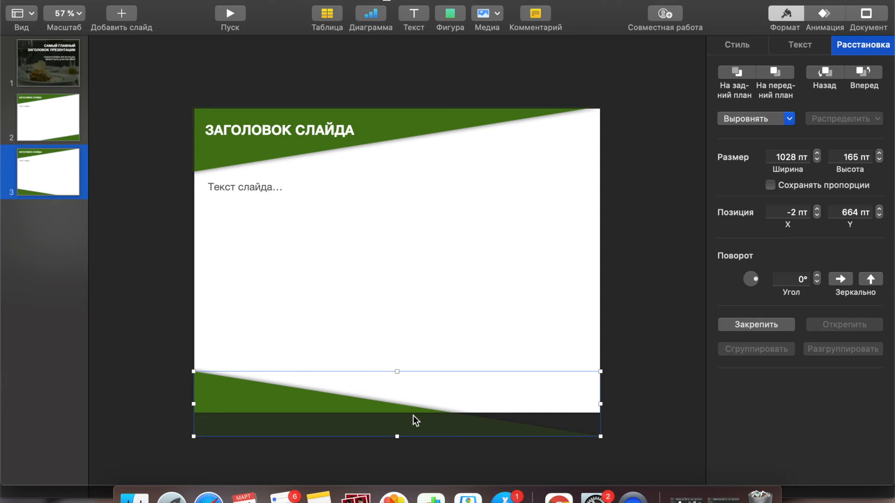
pyautogui.moveTo(366, 413); pyautogui.dragTo(366, 425)
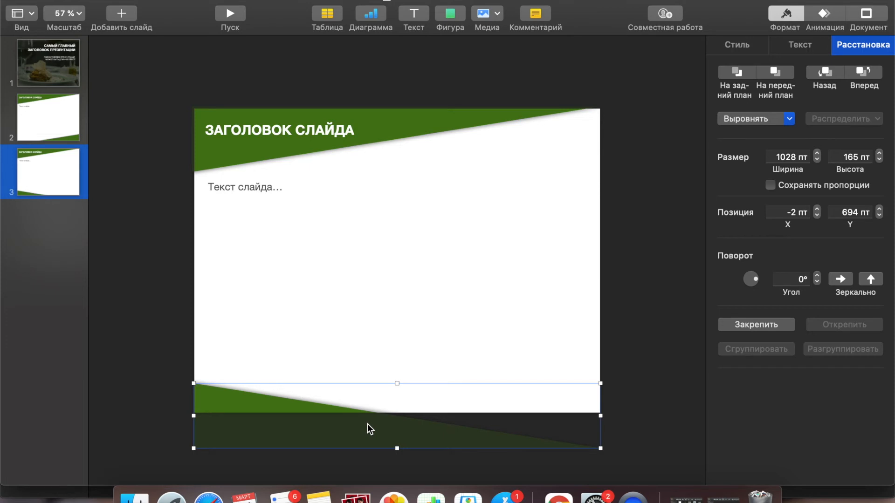
pyautogui.click(131, 321)
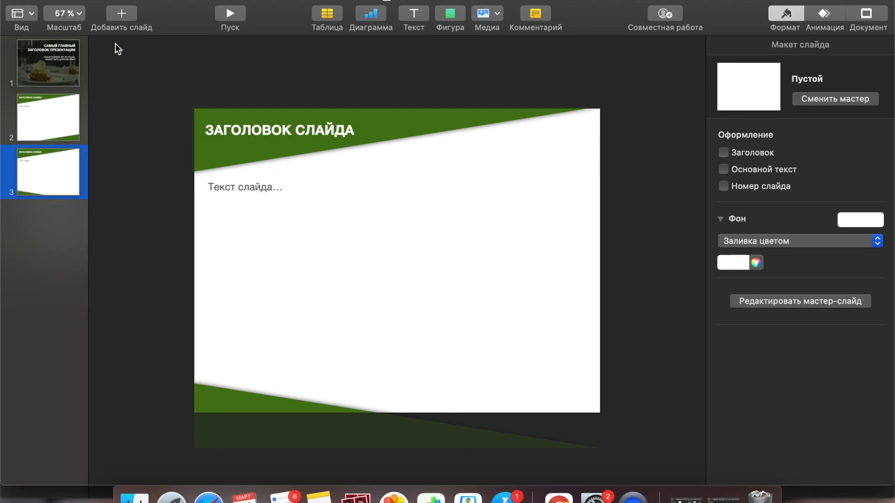
# Add a blank slide after slide 3 and insert the photo of the plated dish with the wine glass on it.
pyautogui.click(120, 14)
pyautogui.click(228, 397)
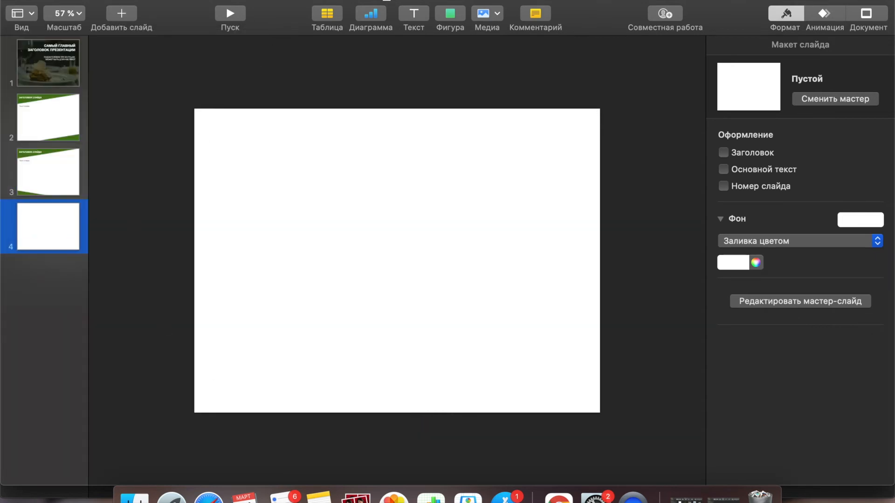
pyautogui.click(237, 0)
pyautogui.moveTo(193, 0)
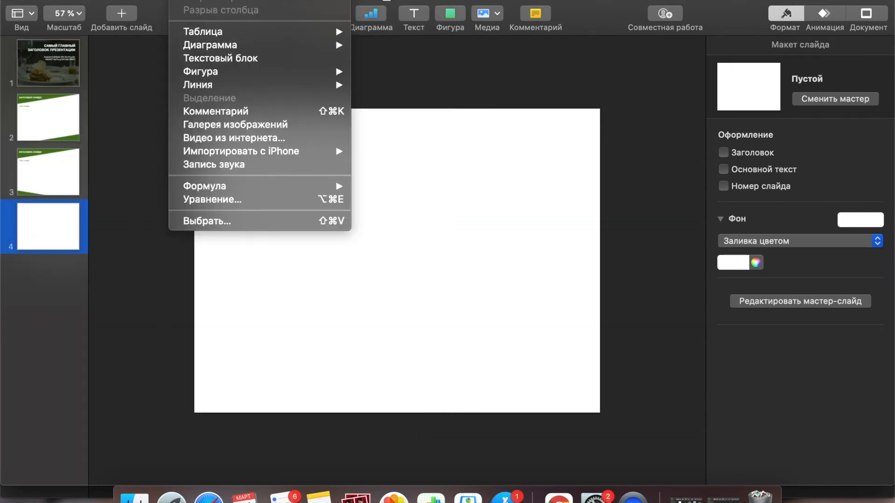
pyautogui.click(208, 224)
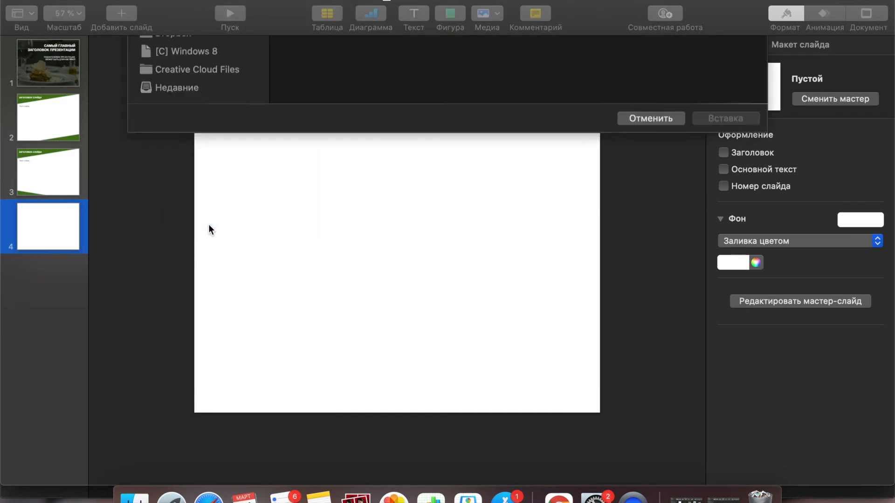
pyautogui.doubleClick(308, 92)
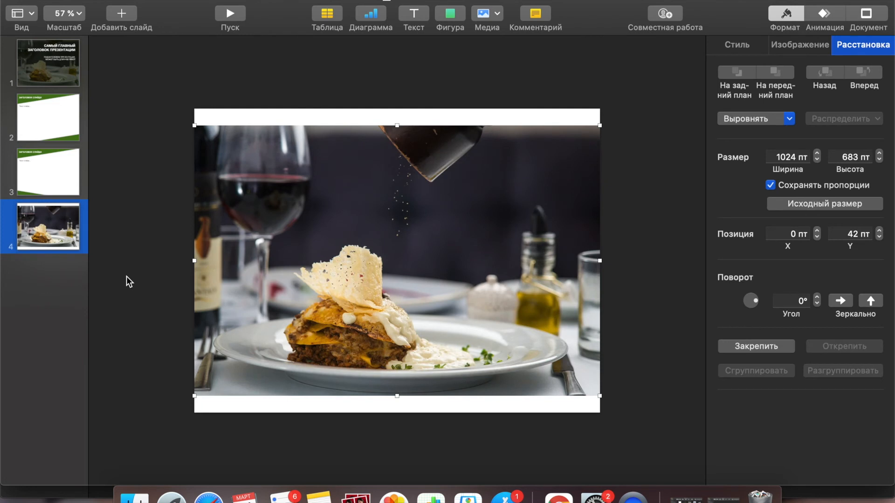
pyautogui.click(121, 277)
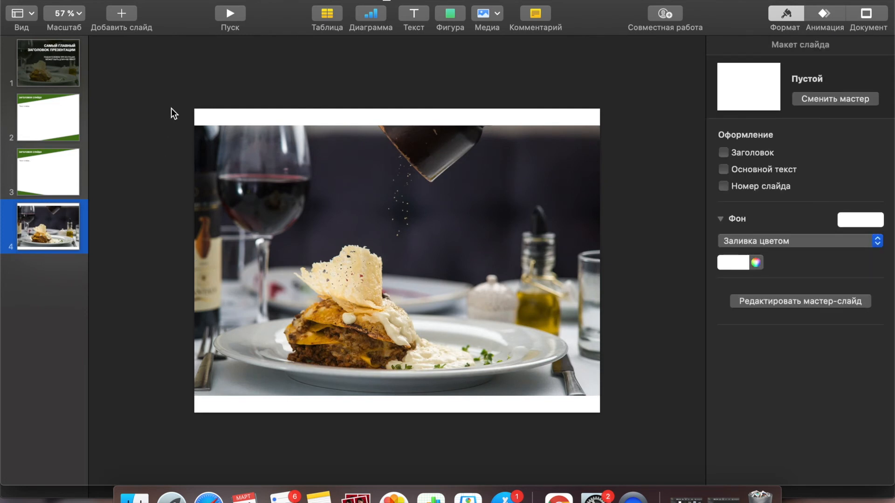
# Switch to the sample presentation "Пример презентации простой" and examine the layouts of its slides 4 and 3.
pyautogui.moveTo(170, 23); pyautogui.dragTo(195, 21)
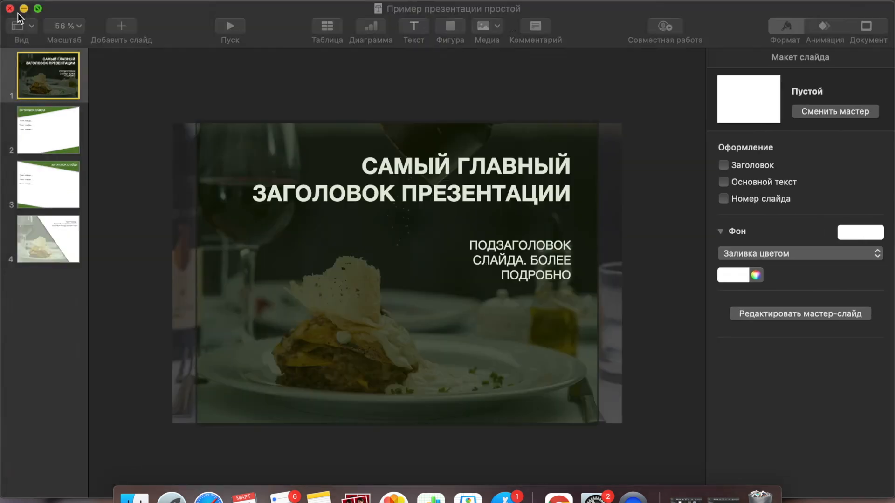
pyautogui.click(17, 13)
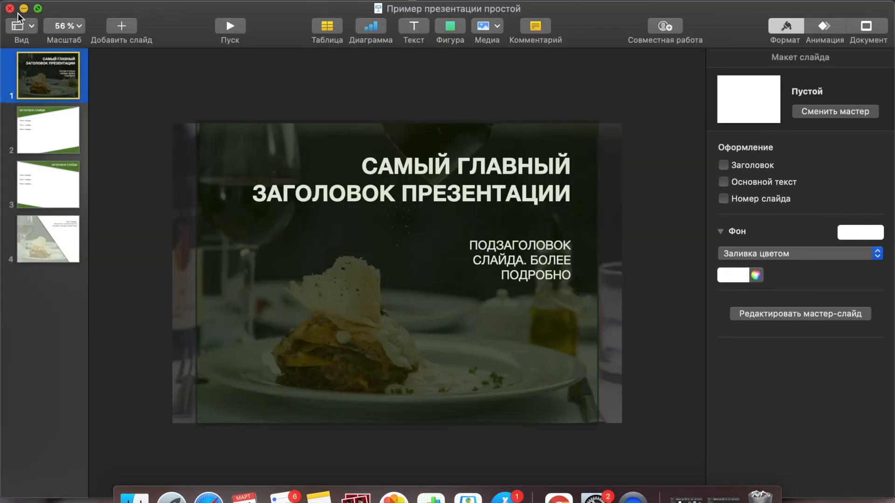
pyautogui.click(62, 254)
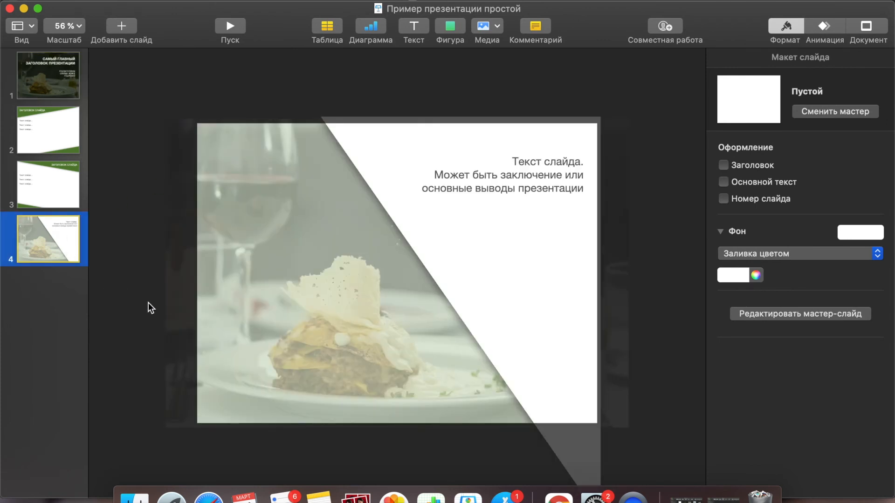
pyautogui.click(49, 178)
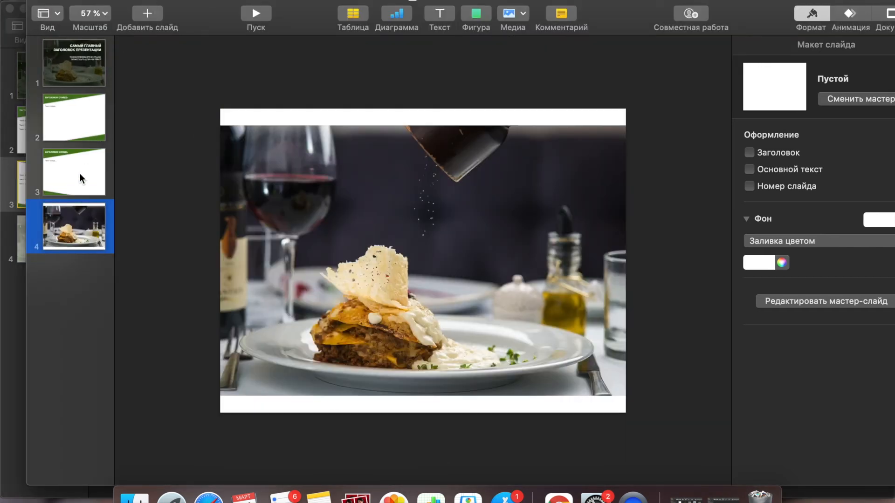
# Flip the upper green corner shape on slide 3 horizontally.
pyautogui.click(79, 178)
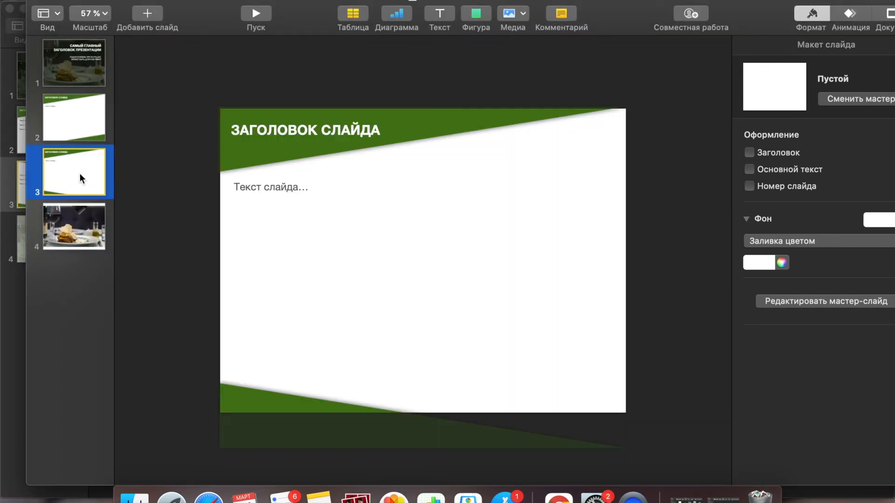
pyautogui.click(446, 119)
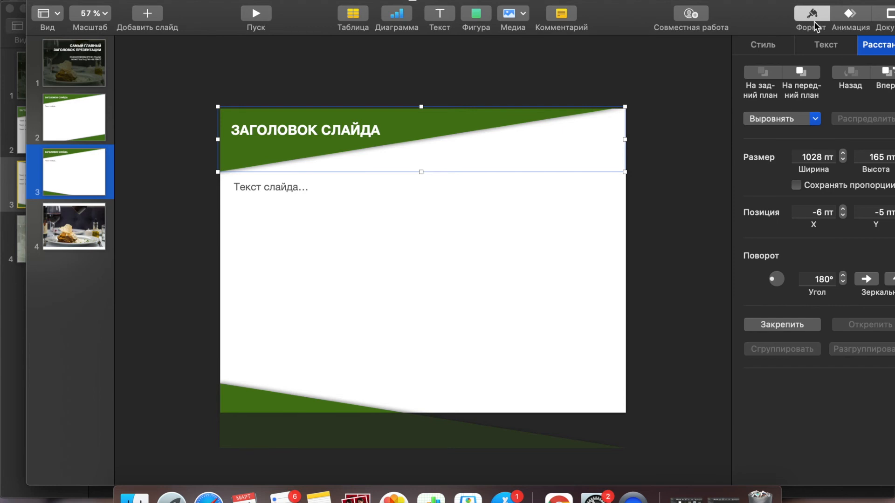
pyautogui.moveTo(755, 12)
pyautogui.mouseDown()
pyautogui.moveTo(729, 12)
pyautogui.moveTo(738, 11)
pyautogui.mouseUp()
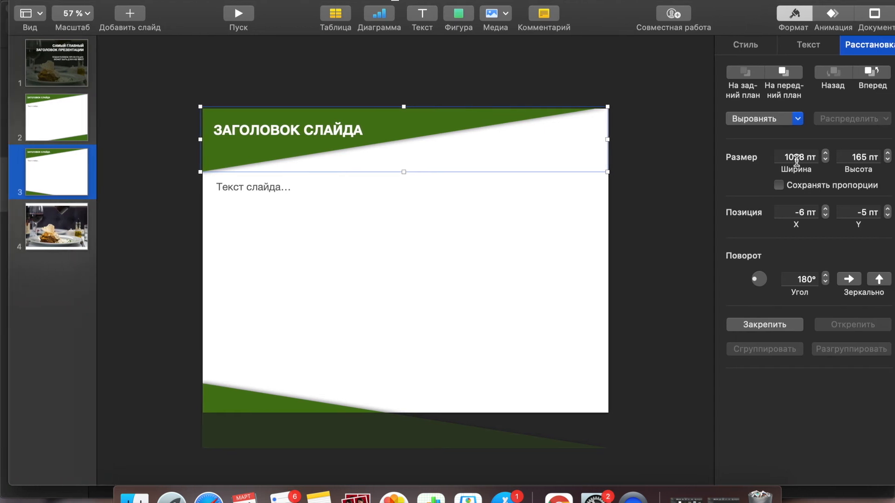
pyautogui.click(848, 279)
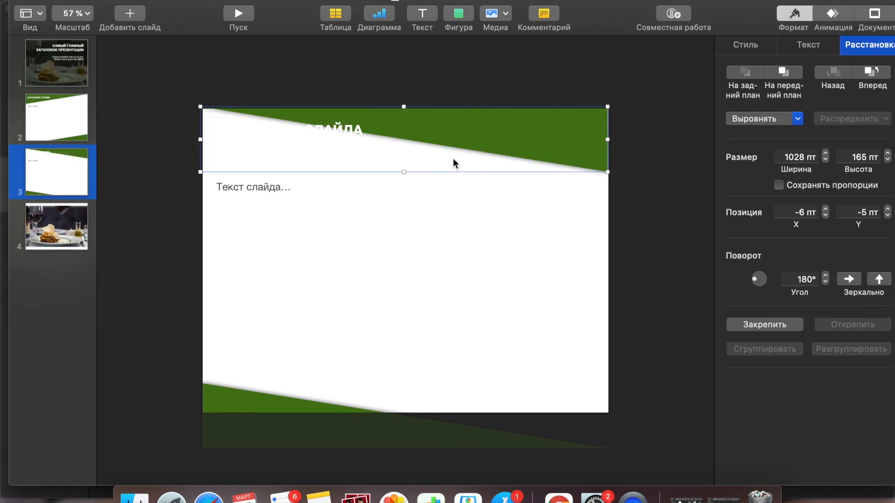
# Move slide 3's heading onto the right end of the flipped green shape, at X 609 pt and Y 30 pt.
pyautogui.click(332, 134)
pyautogui.moveTo(334, 127); pyautogui.dragTo(593, 157)
pyautogui.click(589, 160)
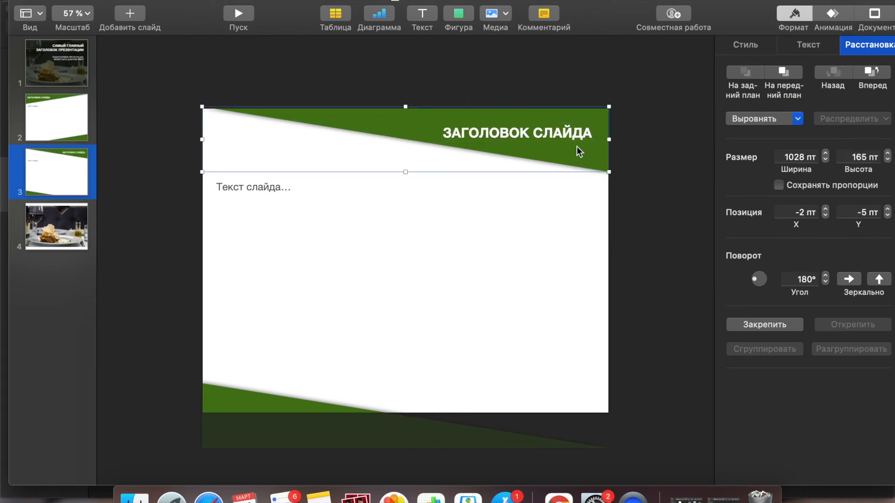
pyautogui.moveTo(544, 132); pyautogui.dragTo(547, 130)
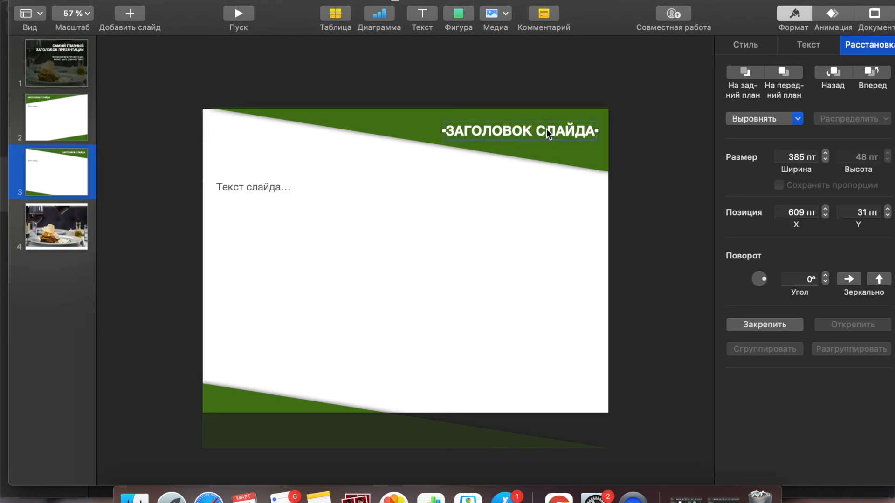
pyautogui.click(887, 215)
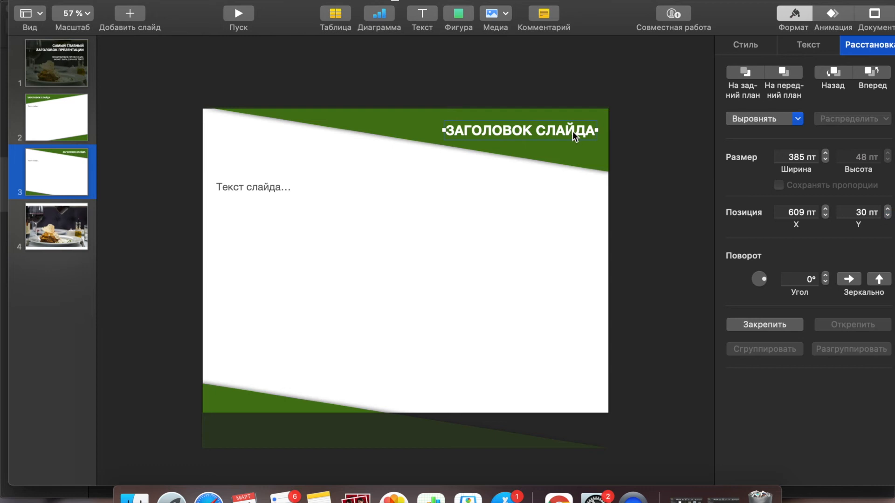
pyautogui.click(643, 169)
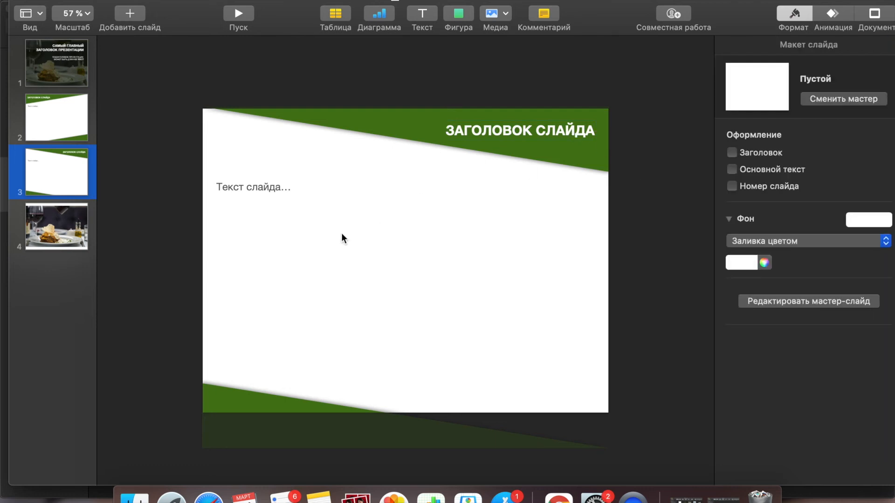
# After checking the sample presentation, enlarge slide 4's photo to 1151 × 768 pt at X -63 pt, Y 0 pt so it covers the slide.
pyautogui.click(71, 227)
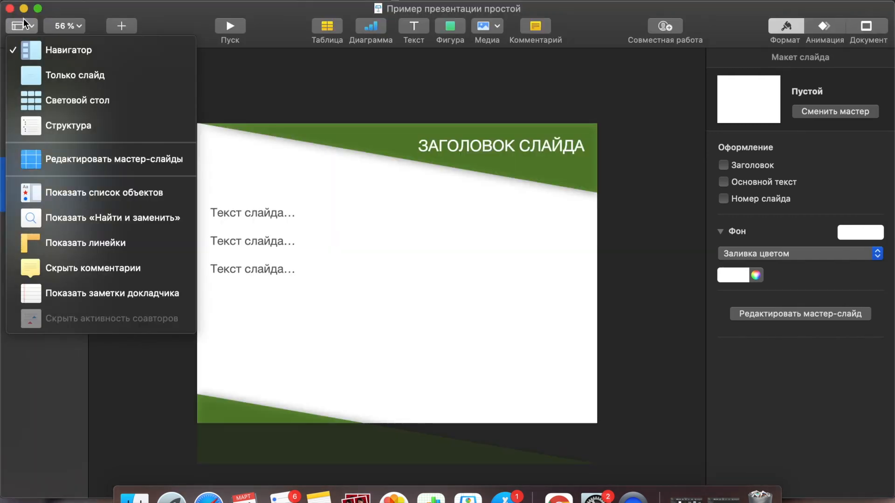
pyautogui.click(264, 84)
pyautogui.click(51, 254)
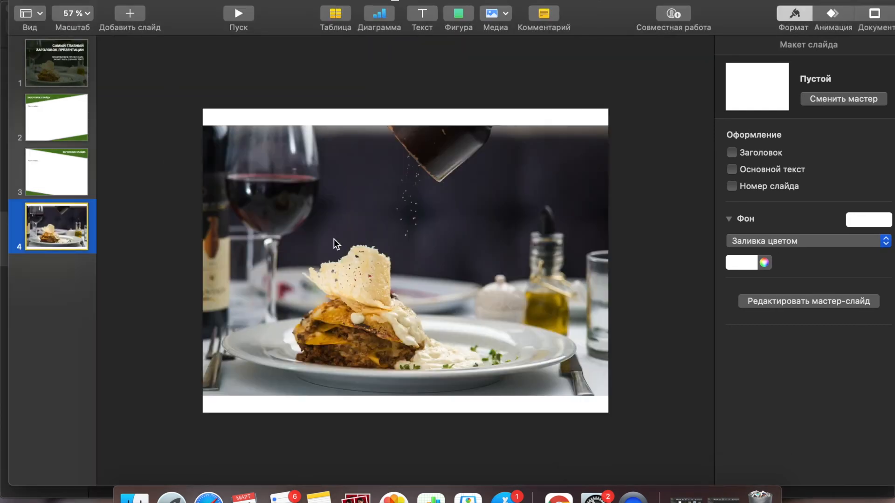
pyautogui.click(333, 239)
pyautogui.moveTo(201, 124); pyautogui.dragTo(181, 108)
pyautogui.moveTo(608, 398); pyautogui.dragTo(633, 413)
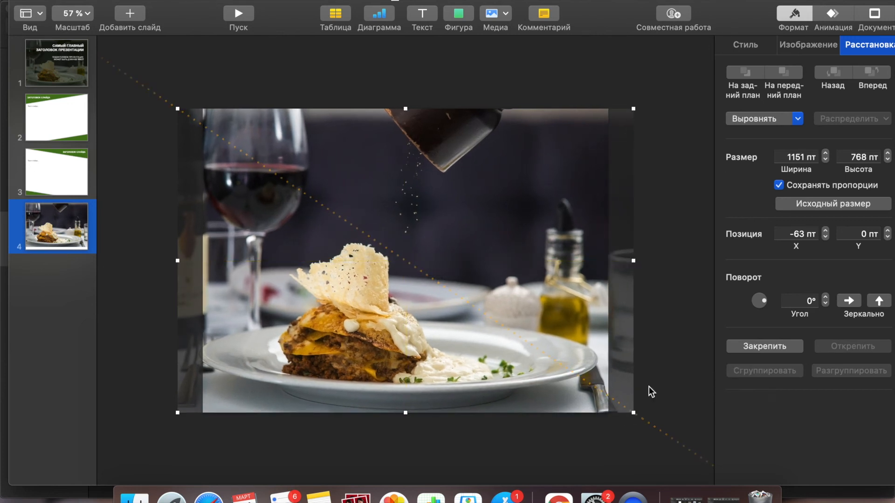
pyautogui.click(661, 169)
# Add a square shape to slide 4 and stretch it slightly beyond all slide edges to cover the photo.
pyautogui.click(461, 17)
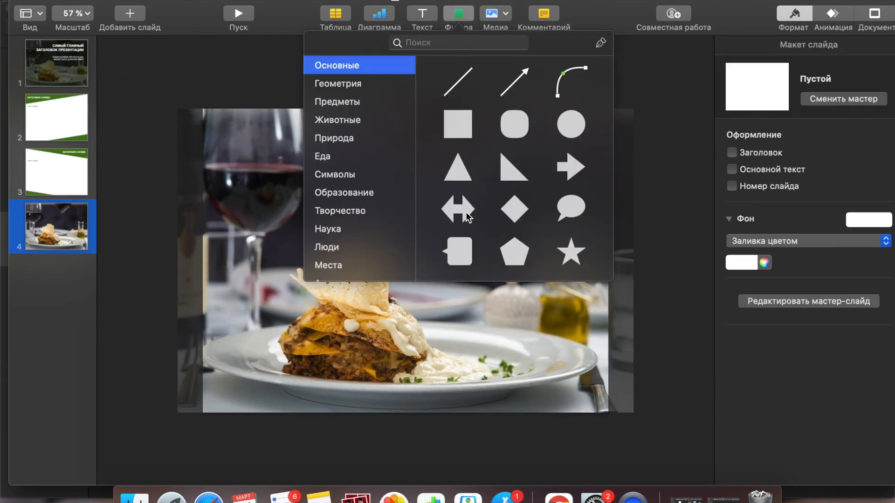
pyautogui.click(457, 124)
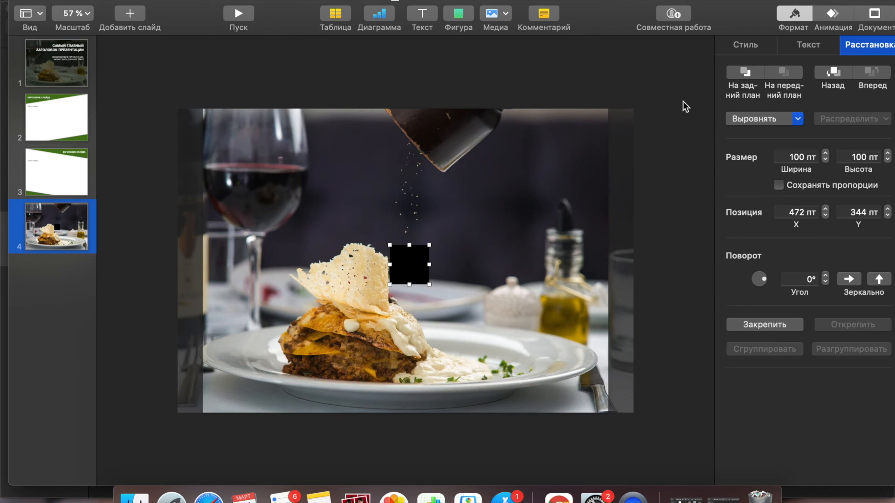
pyautogui.moveTo(390, 244); pyautogui.dragTo(197, 105)
pyautogui.moveTo(428, 283); pyautogui.dragTo(613, 416)
# Fill the covering rectangle with web-safe colour 336600 and lower its opacity to 11 %.
pyautogui.click(755, 46)
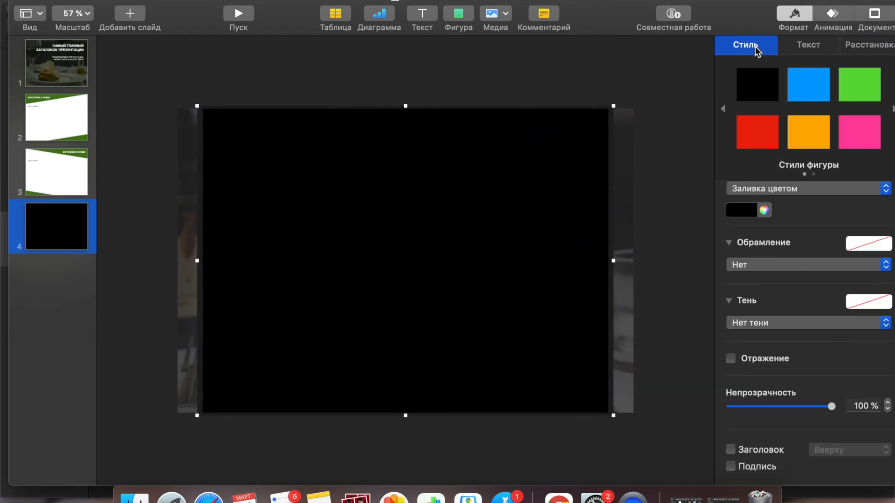
pyautogui.click(763, 208)
pyautogui.click(551, 99)
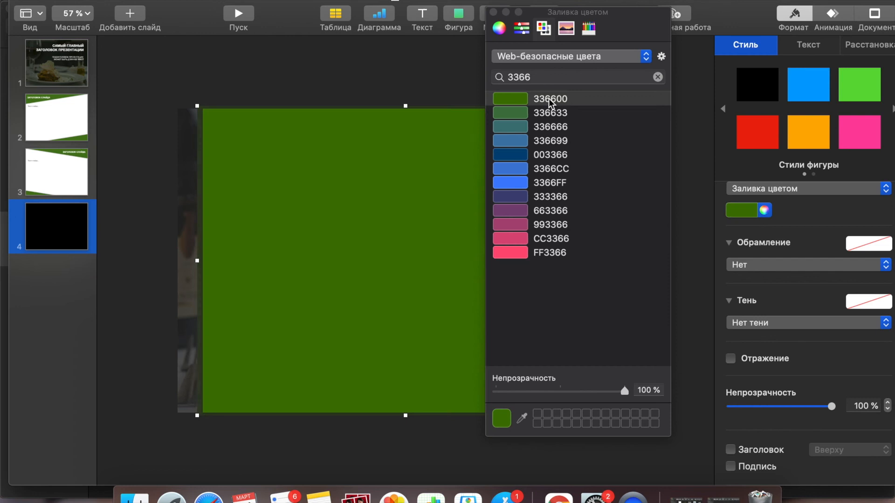
pyautogui.click(493, 12)
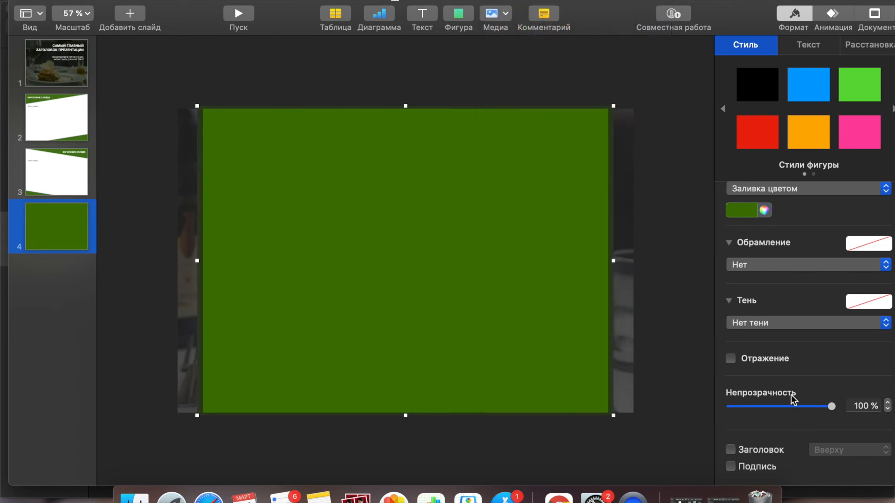
pyautogui.moveTo(831, 406); pyautogui.dragTo(742, 415)
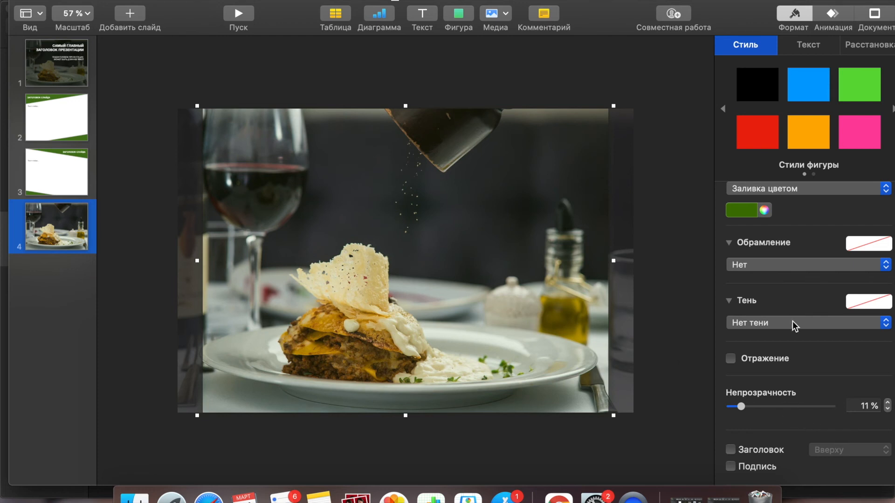
# Change the covering rectangle's fill to white and raise its opacity so that it lightens the photo.
pyautogui.click(764, 210)
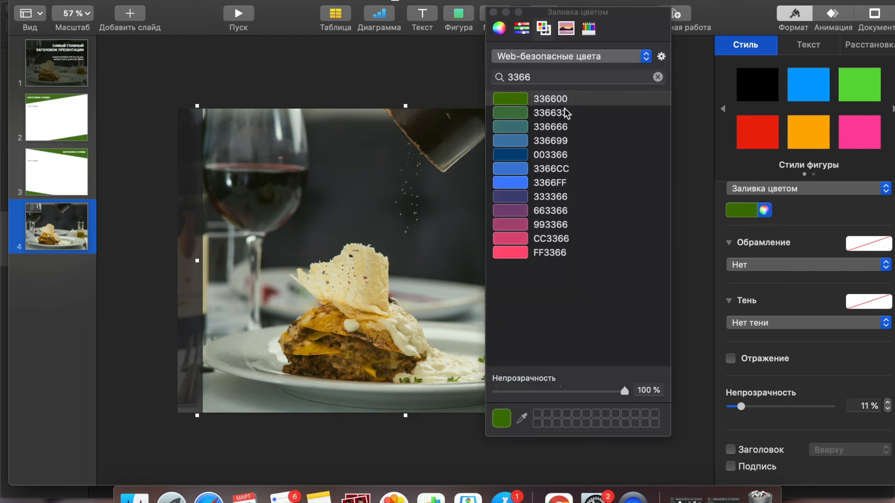
pyautogui.click(750, 212)
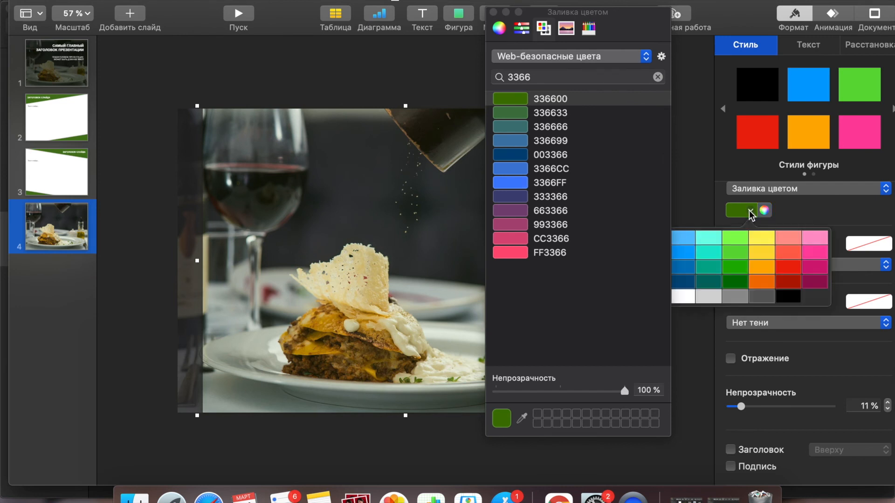
pyautogui.click(681, 298)
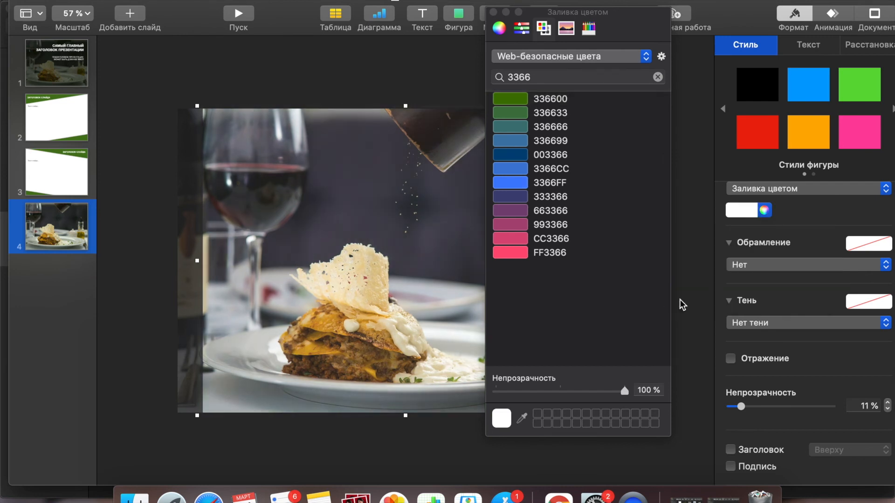
pyautogui.click(493, 12)
pyautogui.moveTo(742, 408); pyautogui.dragTo(786, 410)
pyautogui.click(658, 247)
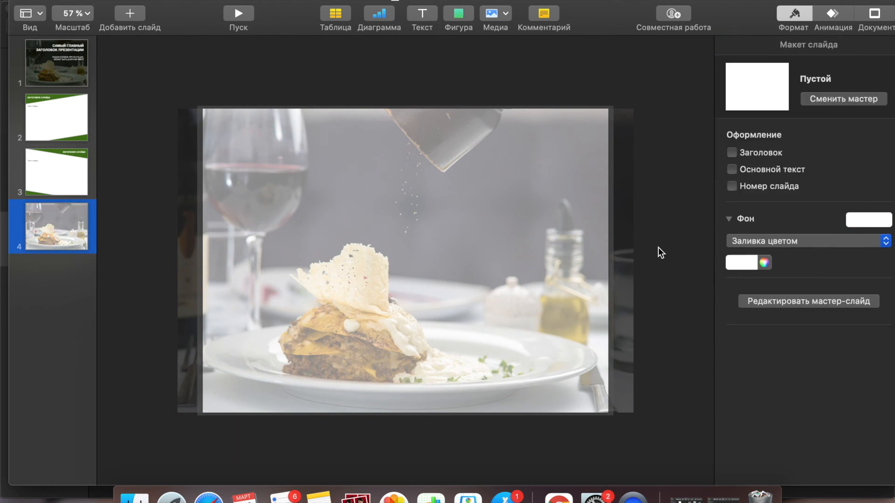
# Add a right triangle shape to slide 4 and flip it horizontally and vertically.
pyautogui.click(449, 22)
pyautogui.click(506, 176)
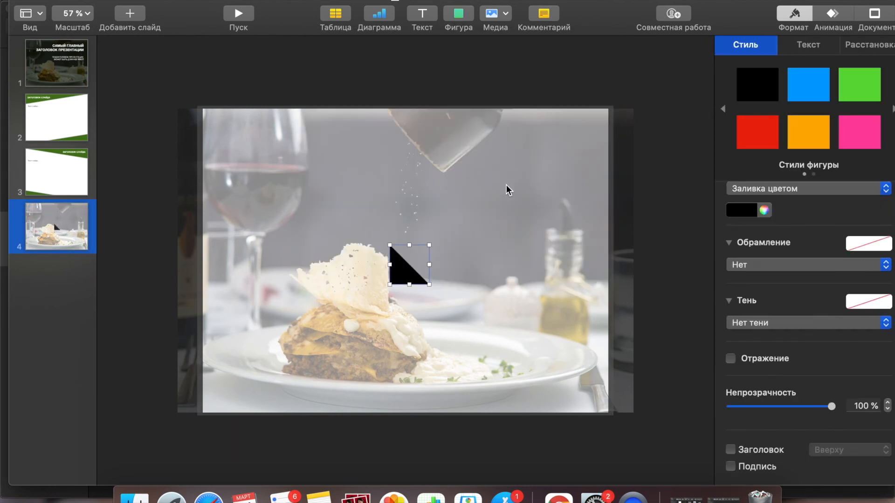
pyautogui.click(863, 45)
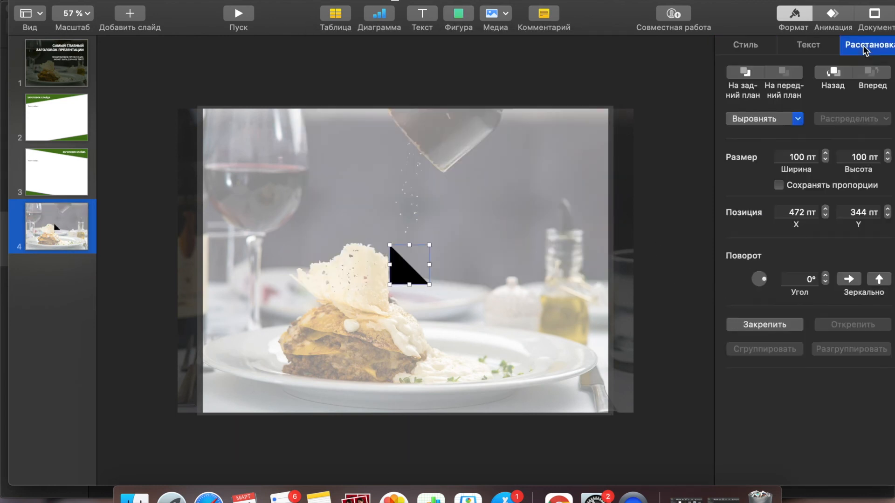
pyautogui.click(848, 279)
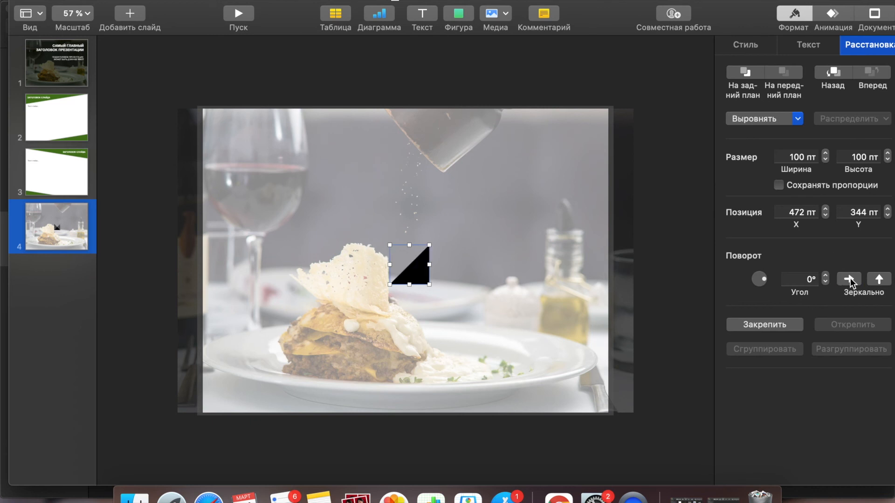
pyautogui.click(879, 279)
# Place the triangle over the slide's right part at X 455 pt, Y -110 pt and stretch it to about 598 × 1074 pt.
pyautogui.moveTo(410, 260); pyautogui.dragTo(452, 86)
pyautogui.scroll(-5, 397, 289)
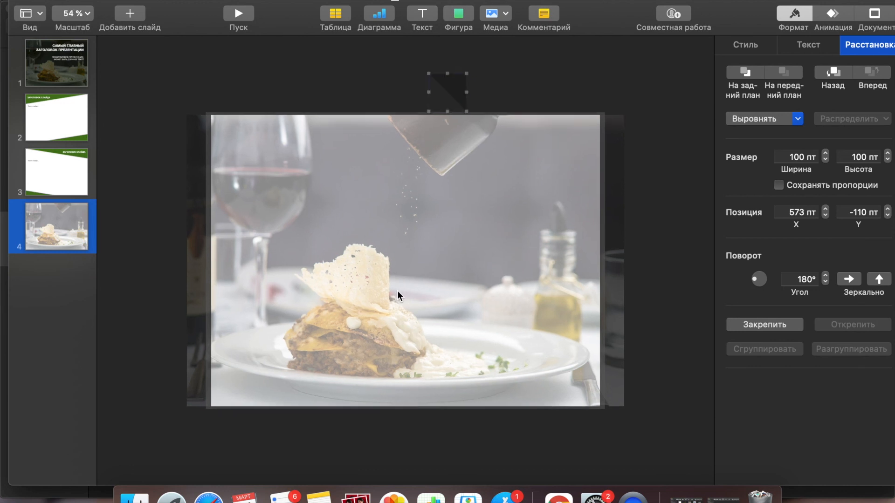
pyautogui.moveTo(450, 138); pyautogui.dragTo(555, 137)
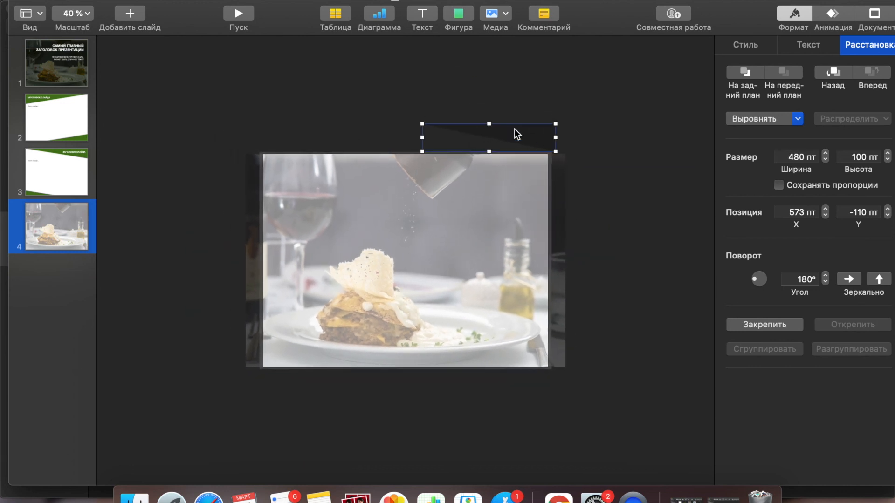
pyautogui.moveTo(422, 136); pyautogui.dragTo(389, 137)
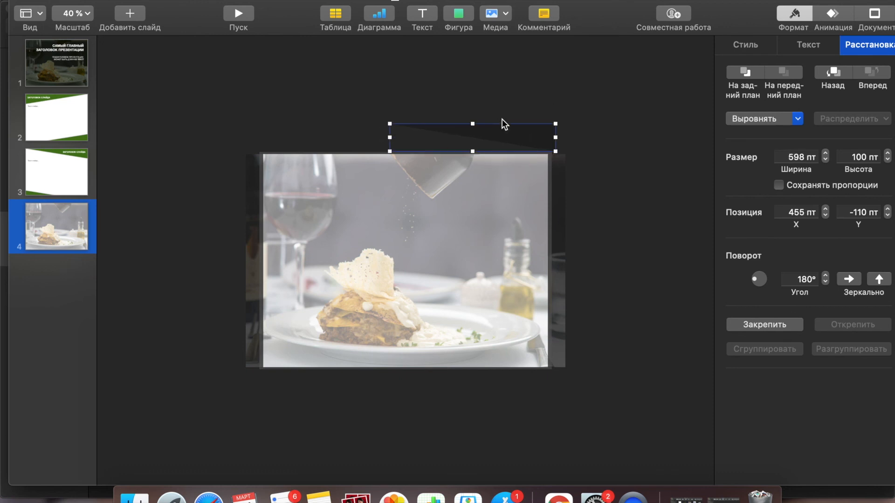
pyautogui.moveTo(472, 151); pyautogui.dragTo(494, 422)
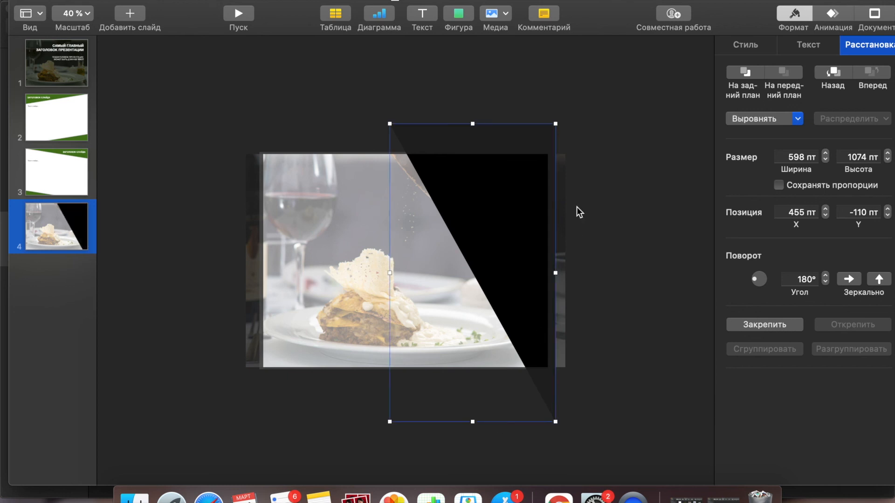
# Fill the large triangle on slide 4 with white.
pyautogui.click(743, 47)
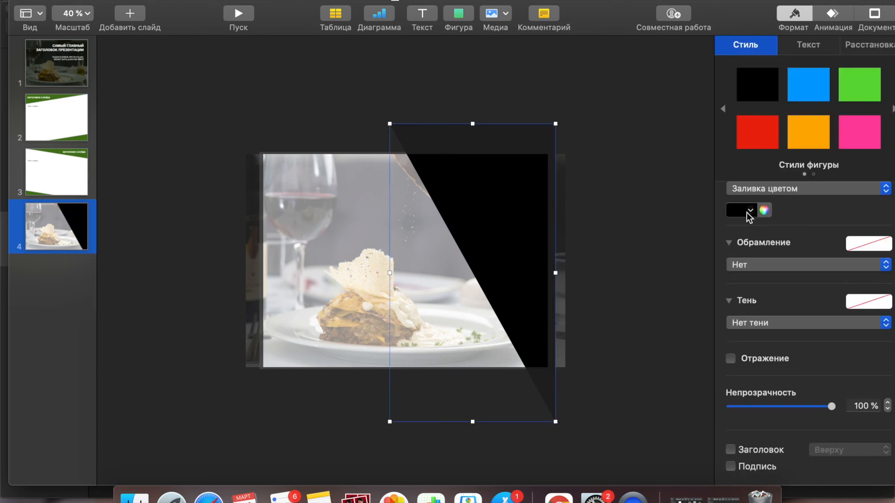
pyautogui.click(746, 210)
pyautogui.click(687, 298)
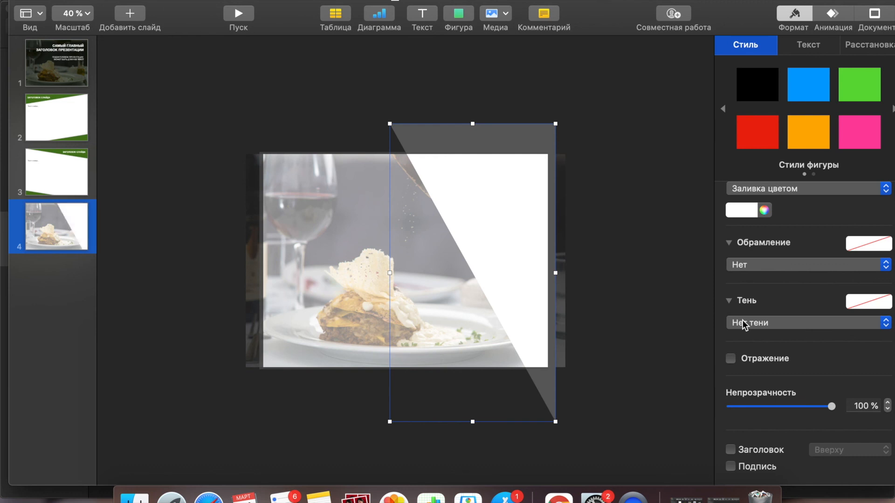
# Give the white triangle a shadow with an angle of about 233.9° and a blur of 21 pt.
pyautogui.click(793, 323)
pyautogui.click(791, 333)
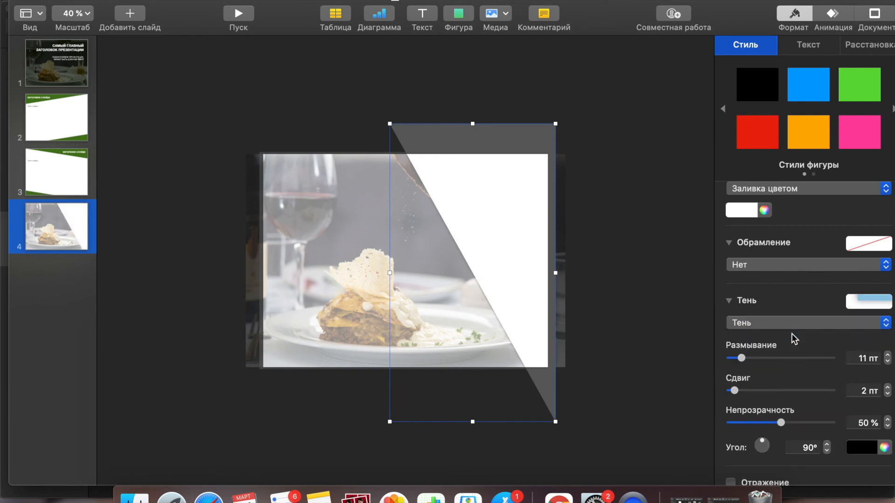
pyautogui.click(758, 451)
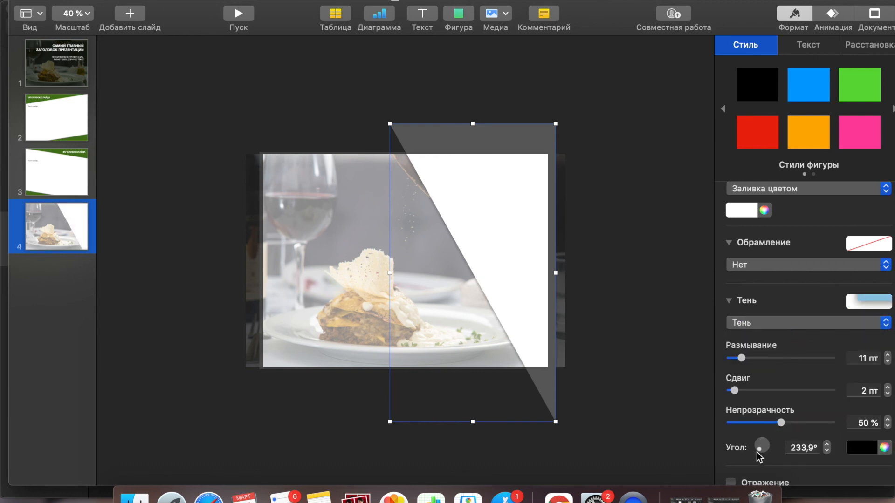
pyautogui.click(747, 357)
pyautogui.moveTo(747, 356); pyautogui.dragTo(757, 358)
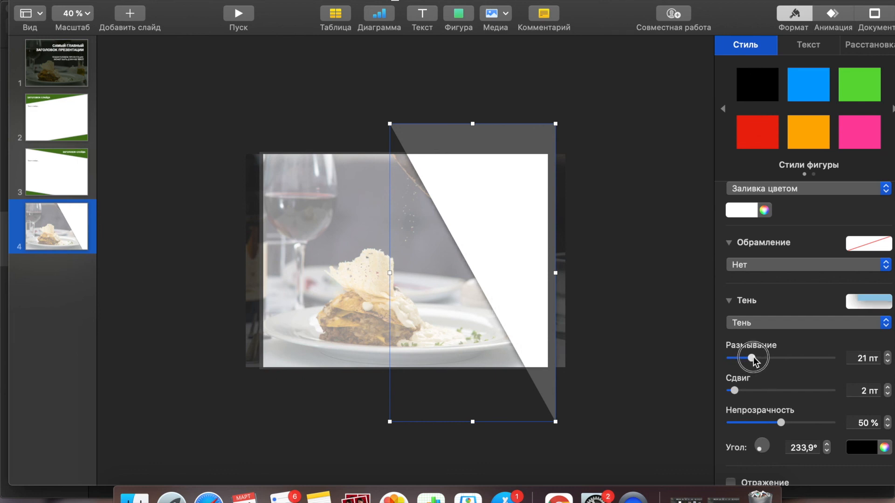
pyautogui.scroll(2, 547, 274)
pyautogui.scroll(2, 547, 274)
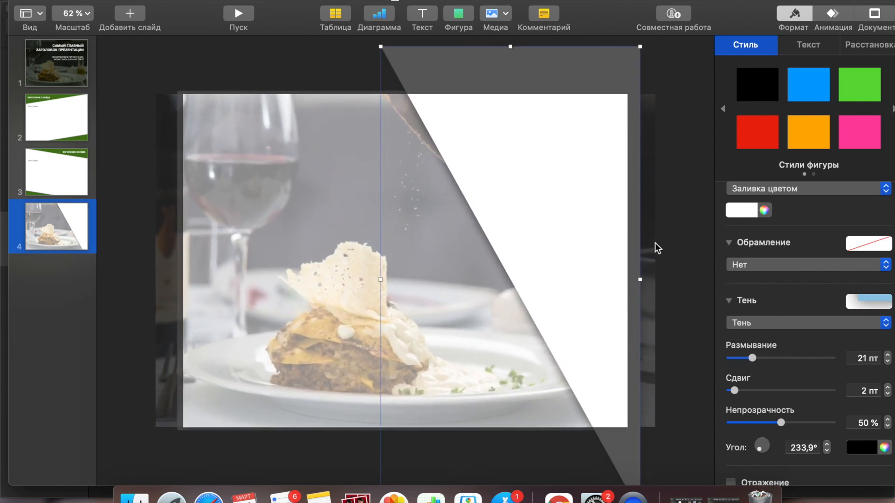
pyautogui.click(678, 249)
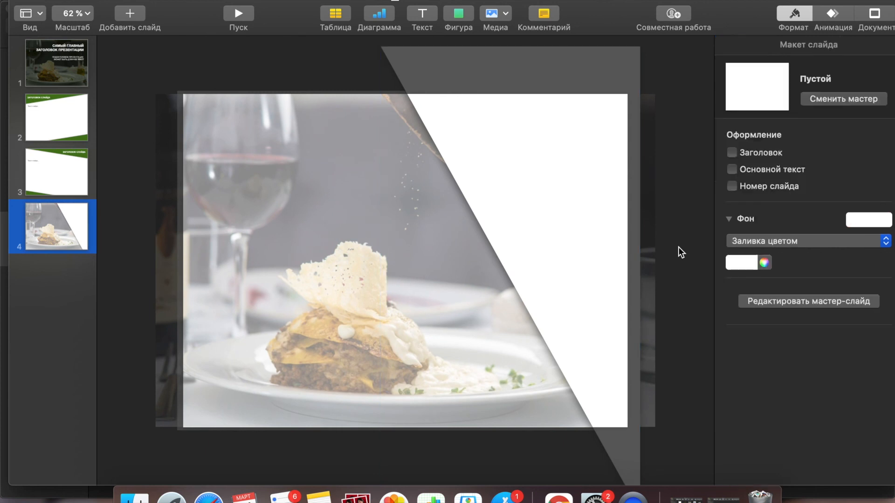
# Add a text box over the white area of slide 4 and set its font size to 28 pt.
pyautogui.click(430, 18)
pyautogui.moveTo(409, 263); pyautogui.dragTo(470, 127)
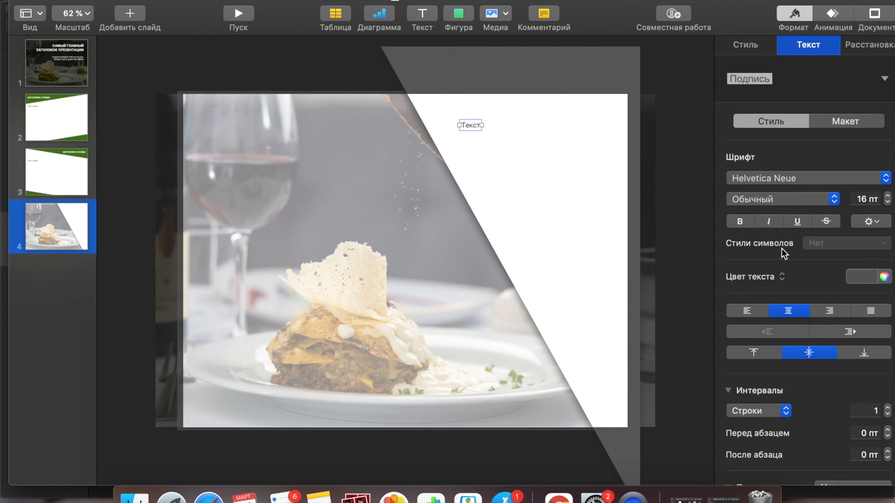
pyautogui.click(865, 196)
pyautogui.press('BackSpace')
pyautogui.press('BackSpace')
pyautogui.press('Return')
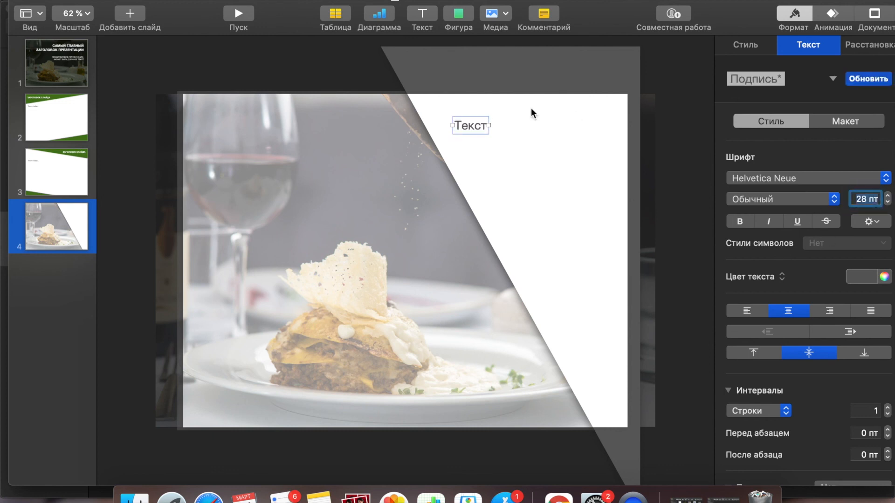
# Right-align the text box's text and move the box to the upper-right corner of slide 4.
pyautogui.click(748, 311)
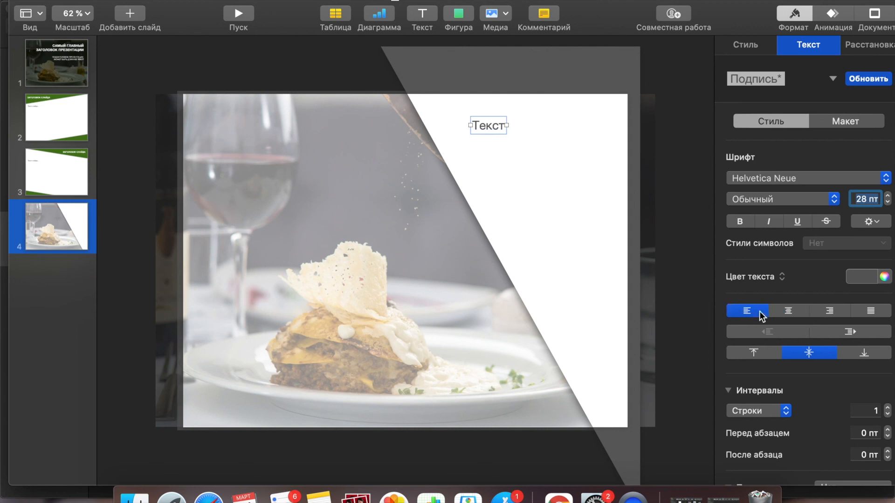
pyautogui.click(823, 311)
pyautogui.moveTo(444, 128); pyautogui.dragTo(596, 128)
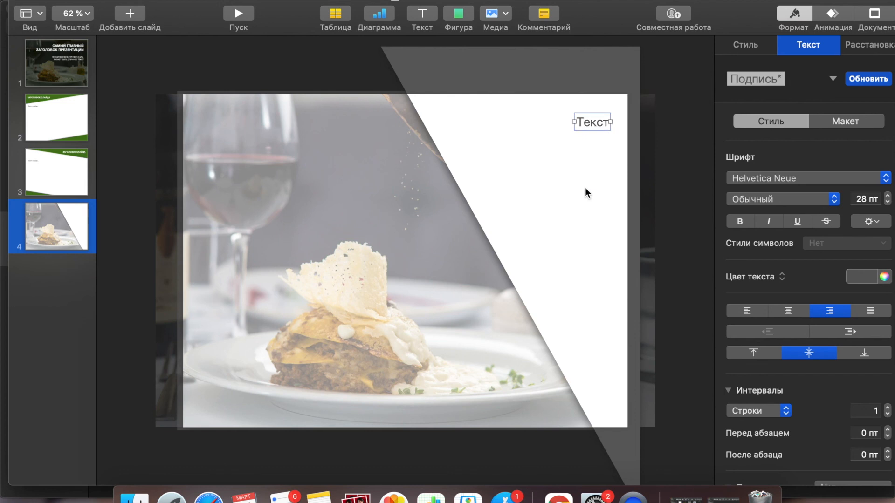
# Replace the text box's placeholder with "Текст заключительного слайда. Может быть длиннее.".
pyautogui.write('Т')
pyautogui.write('ст')
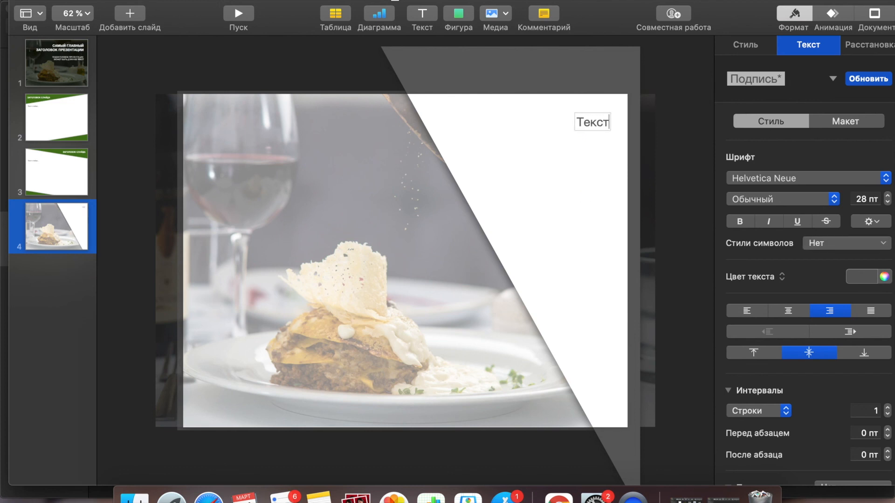
pyautogui.write(' заключеит')
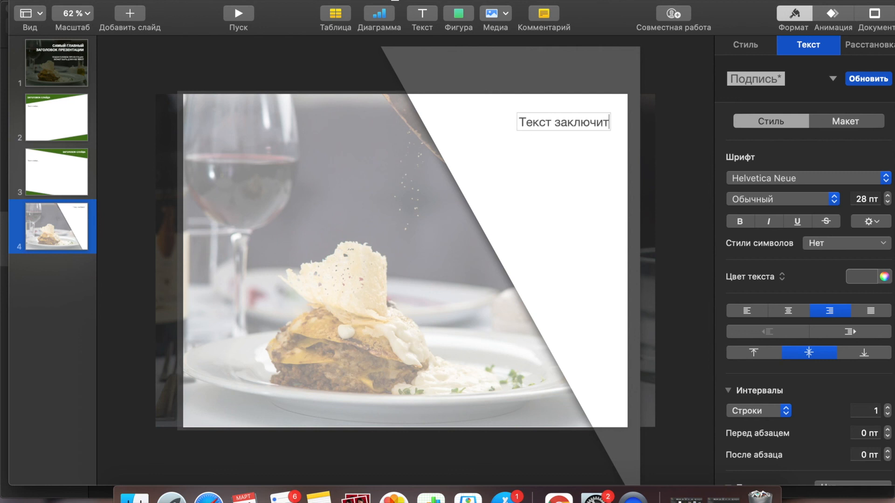
pyautogui.write('ельного слайда')
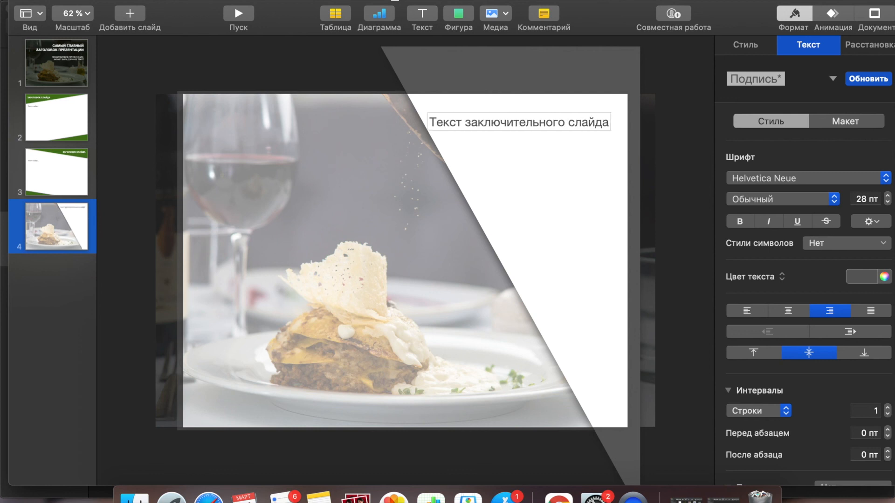
pyautogui.write('. Мр')
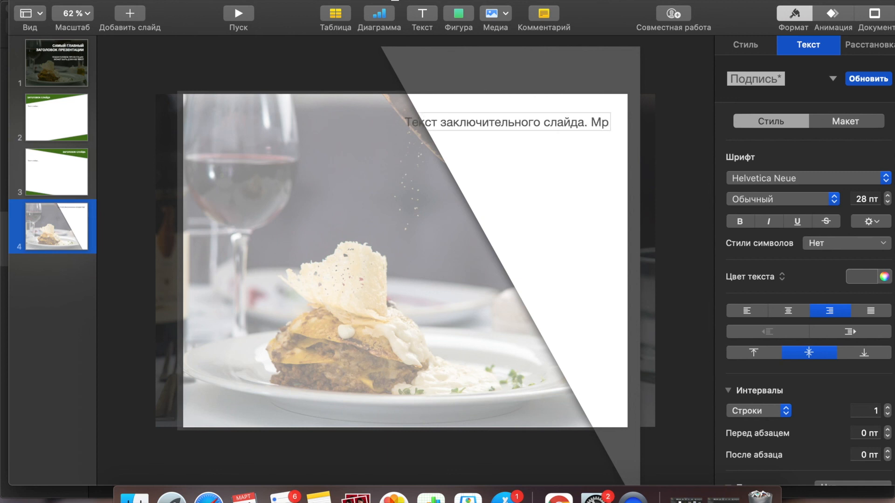
pyautogui.press('BackSpace')
pyautogui.write('ожет быть длиннее,')
pyautogui.press('BackSpace')
pyautogui.write('.')
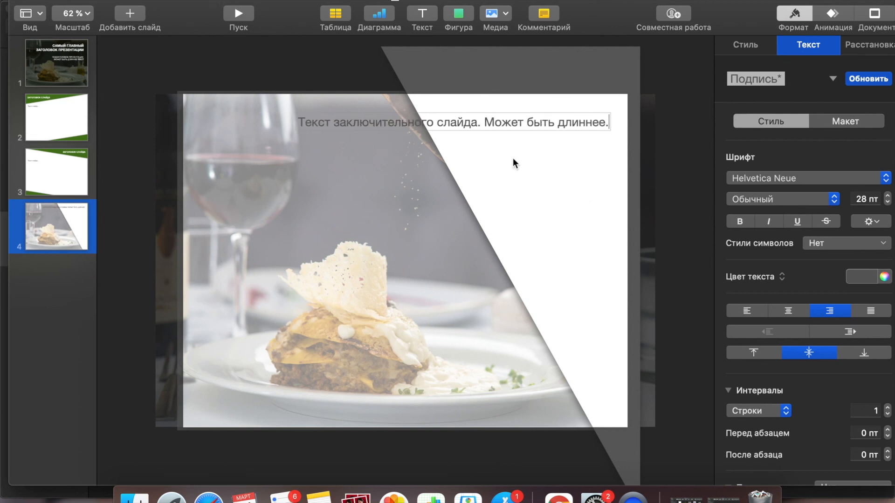
# Break the closing text into three lines before "слайда" and "длиннее", and move its box slightly lower within the white area.
pyautogui.click(437, 124)
pyautogui.press('Return')
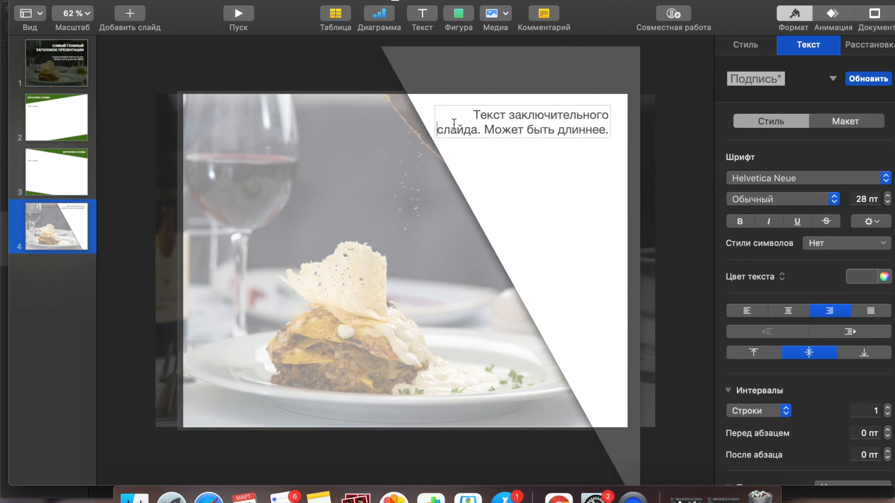
pyautogui.click(556, 131)
pyautogui.press('Return')
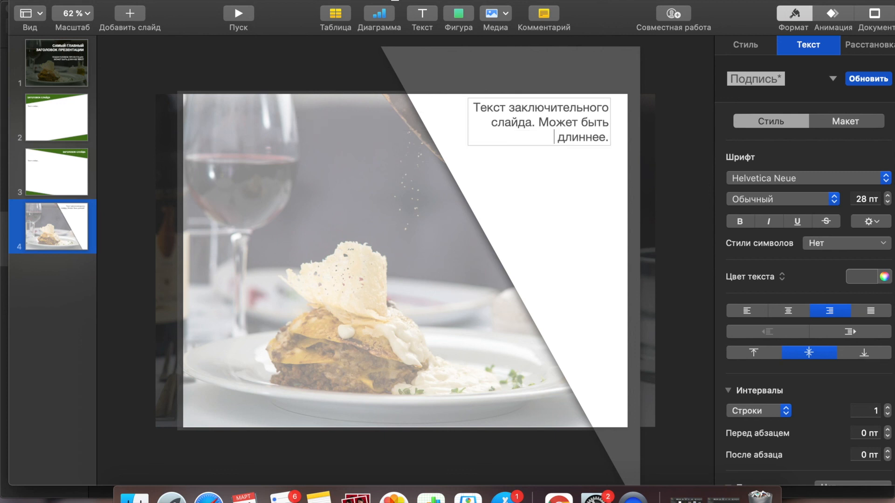
pyautogui.click(579, 158)
pyautogui.moveTo(573, 114); pyautogui.dragTo(576, 133)
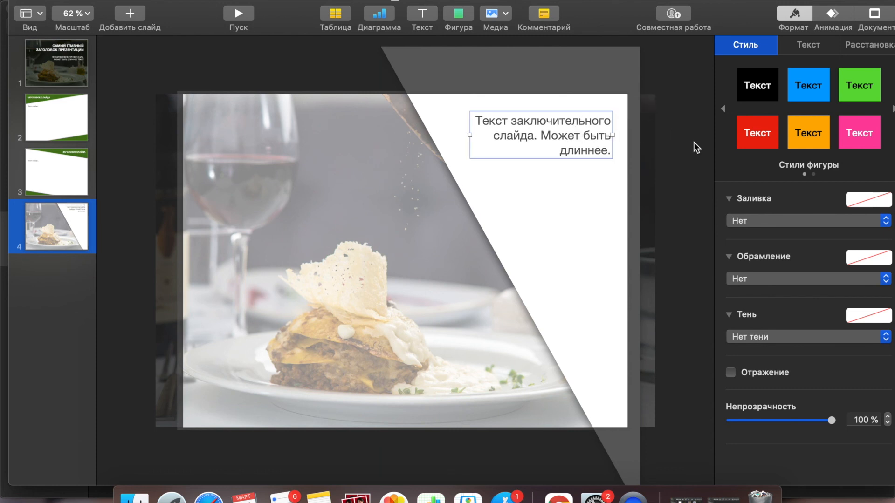
pyautogui.click(359, 239)
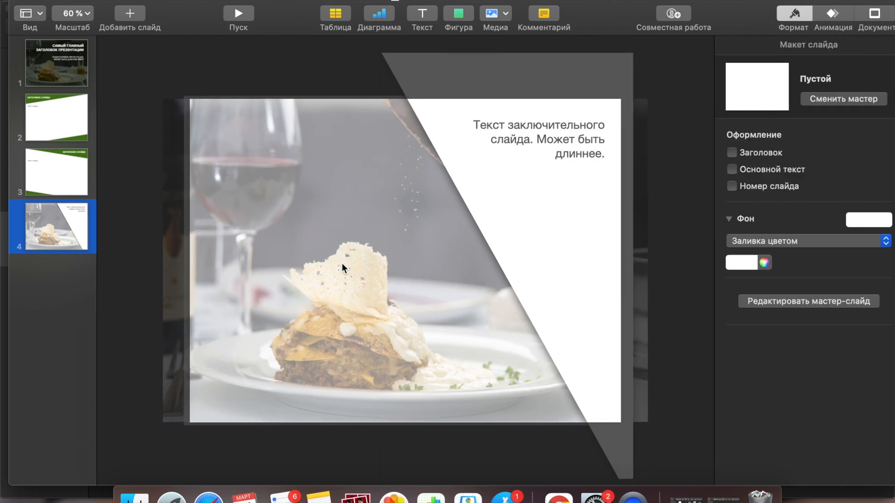
# Play the slideshow from slide 1 and go through all four slides to the end.
pyautogui.click(83, 67)
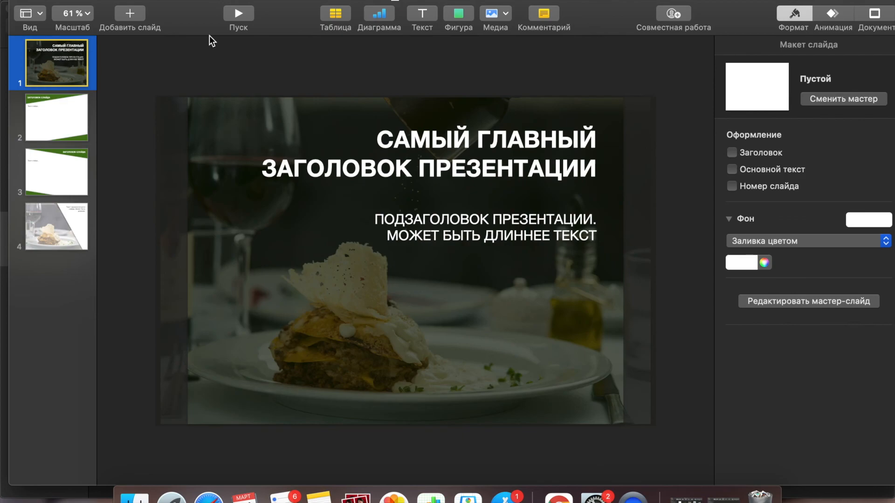
pyautogui.click(241, 15)
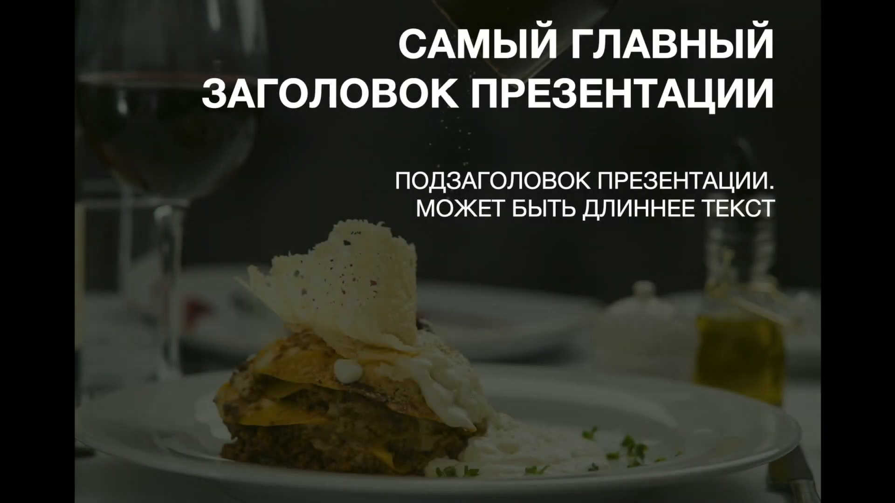
pyautogui.press('Right')
pyautogui.press('Right')
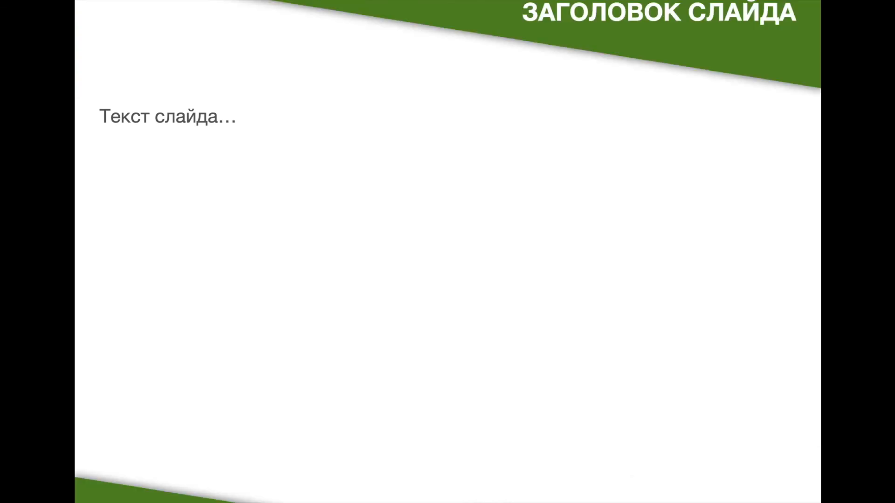
pyautogui.press('Right')
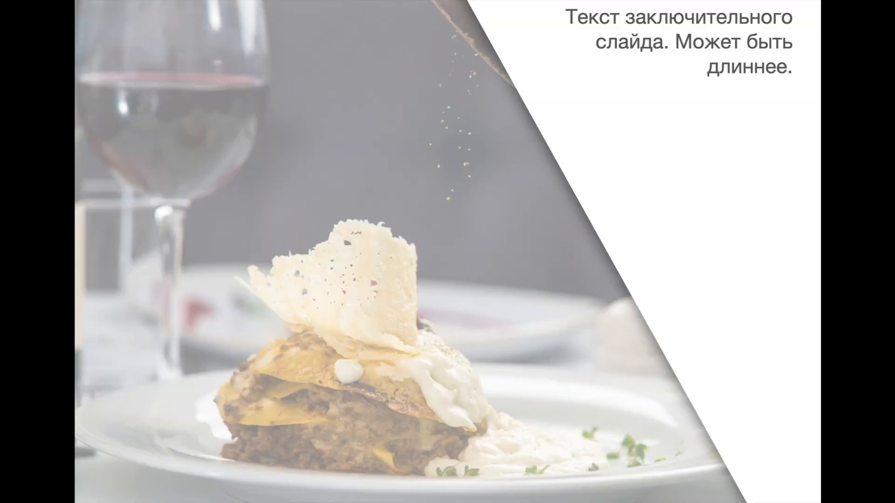
pyautogui.press('Right')
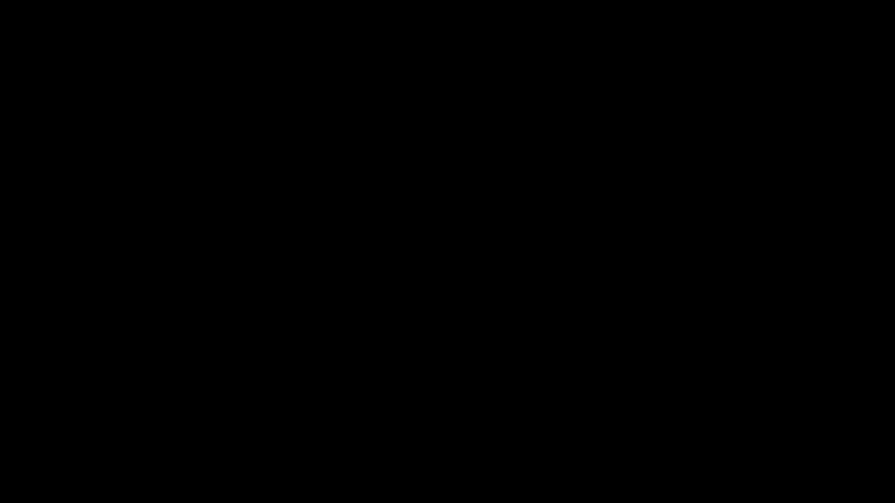